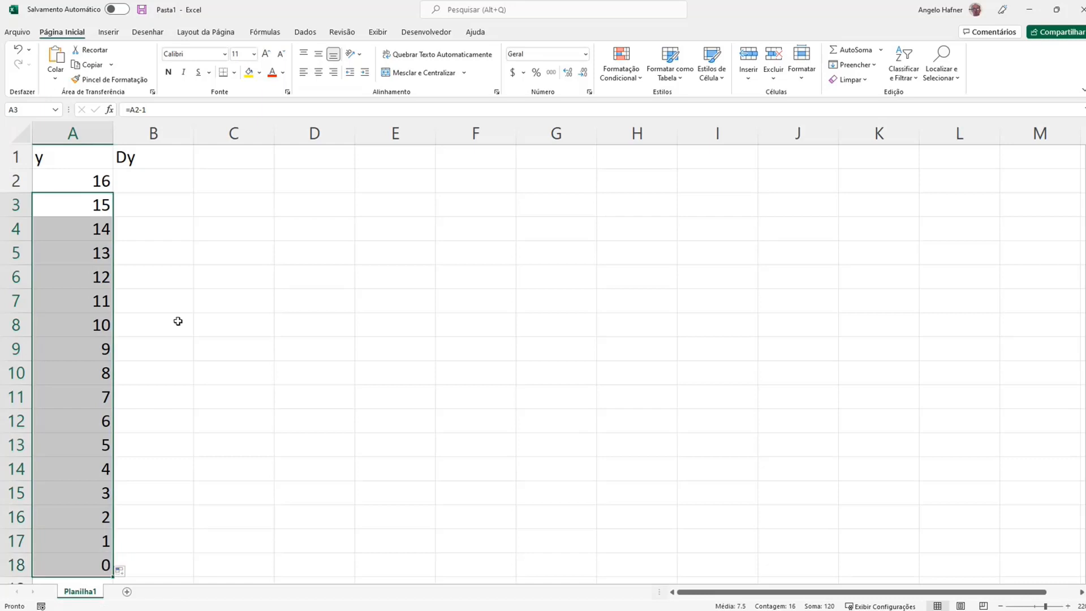
Write the formula =-2*16/pi()*A2^2 in cell B2, checking the dy/dt expression in the slideshow
{"action": "left_click", "coordinate": [167, 189]}
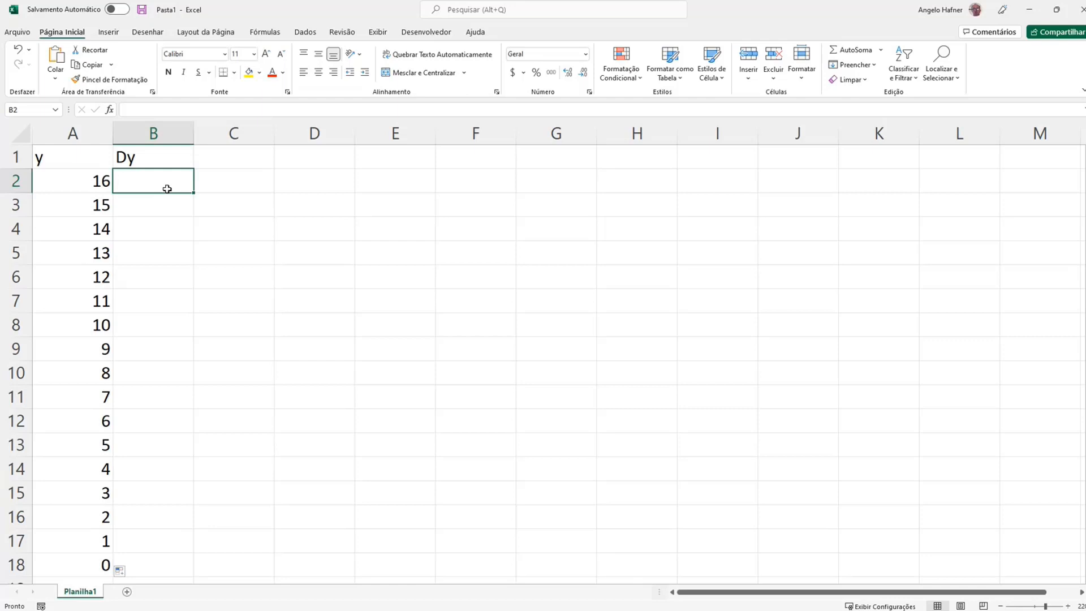
{"action": "type", "text": "="}
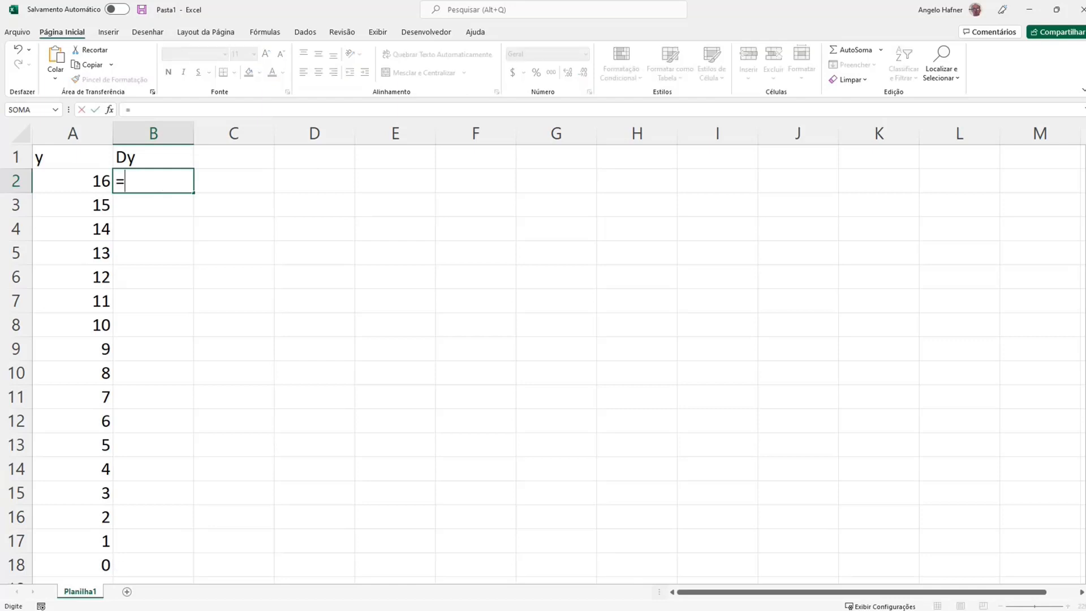
{"action": "key", "text": "alt+Tab"}
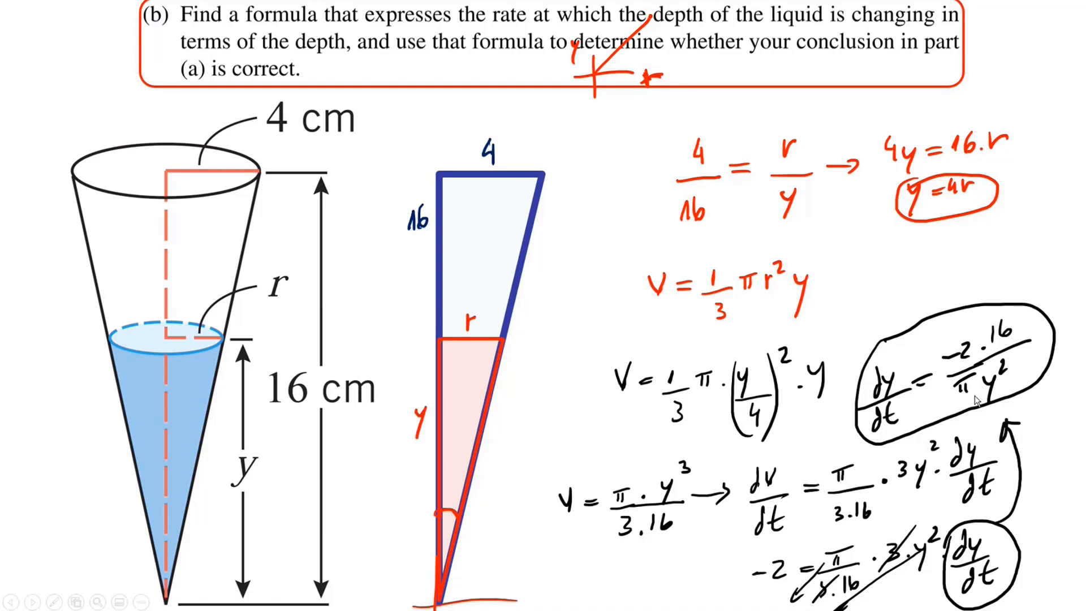
{"action": "key", "text": "alt+Tab"}
{"action": "type", "text": "-"}
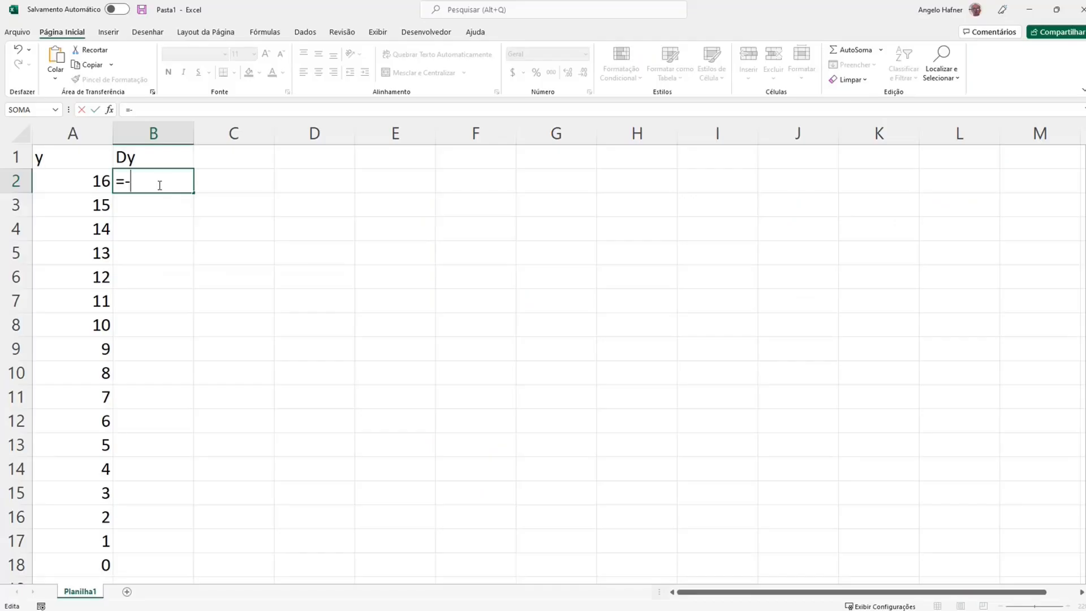
{"action": "type", "text": "2*16/pi"}
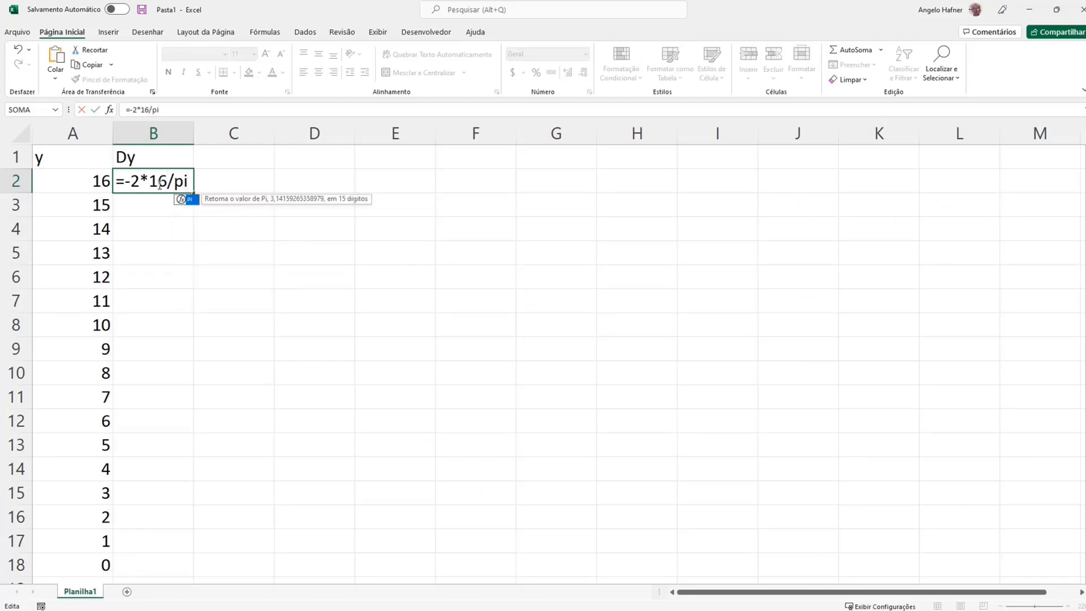
{"action": "type", "text": "()*"}
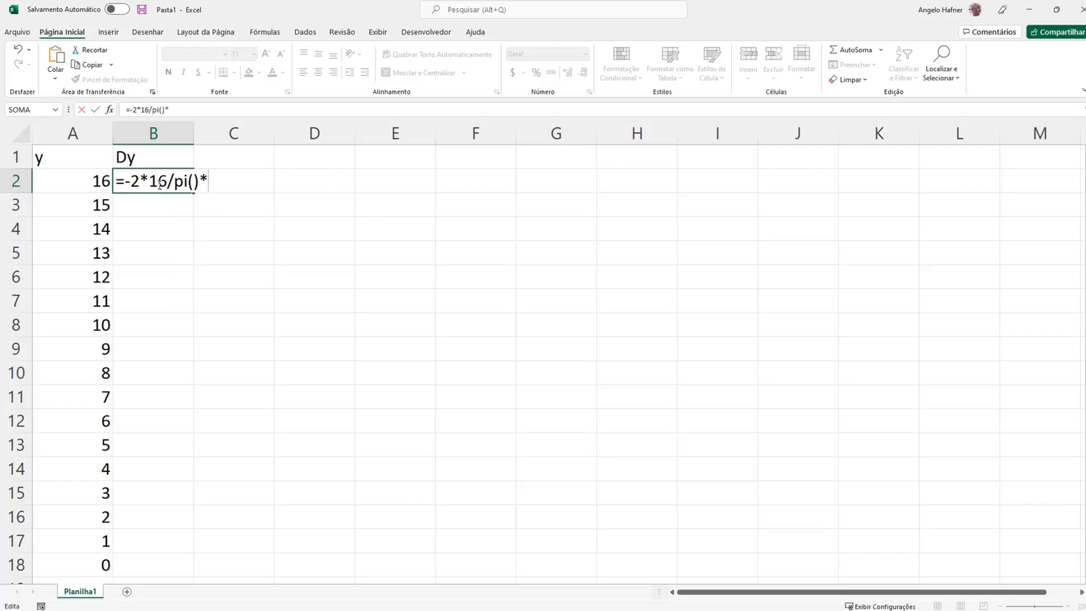
{"action": "left_click", "coordinate": [94, 178]}
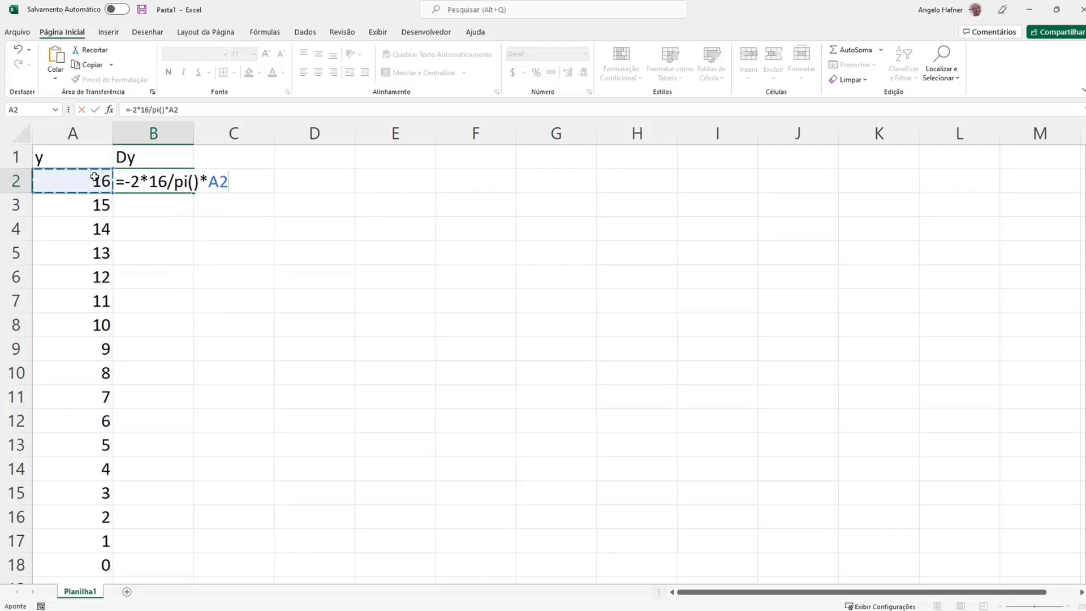
{"action": "type", "text": "^2"}
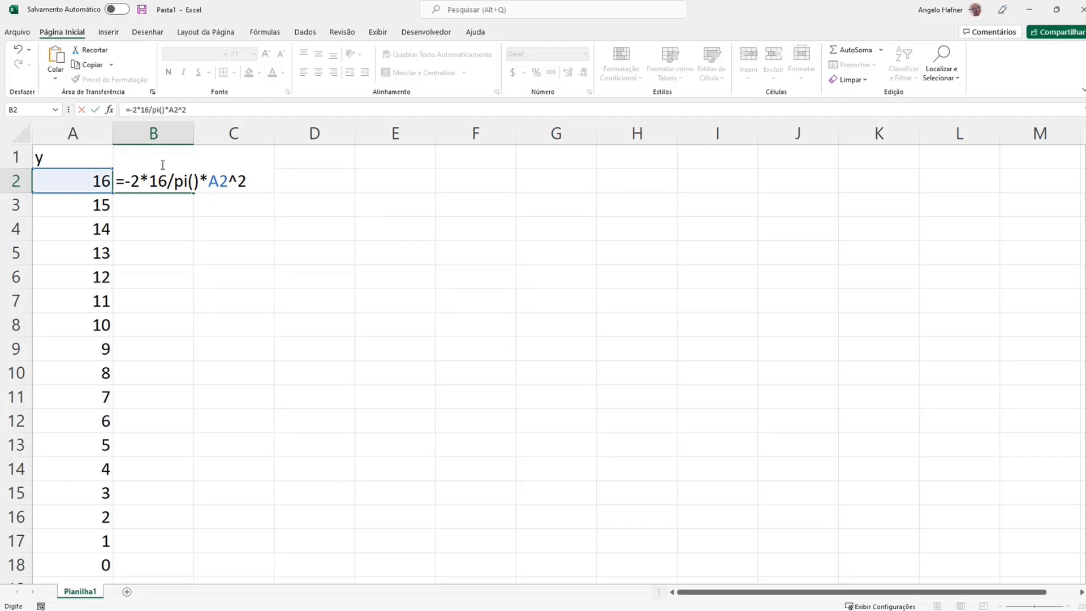
Add parentheses around the numerator and denominator so B2 holds =(-2*16)/(pi()*A2^2), and enter the formula
{"action": "left_click", "coordinate": [134, 179]}
{"action": "left_click", "coordinate": [127, 180]}
{"action": "type", "text": "("}
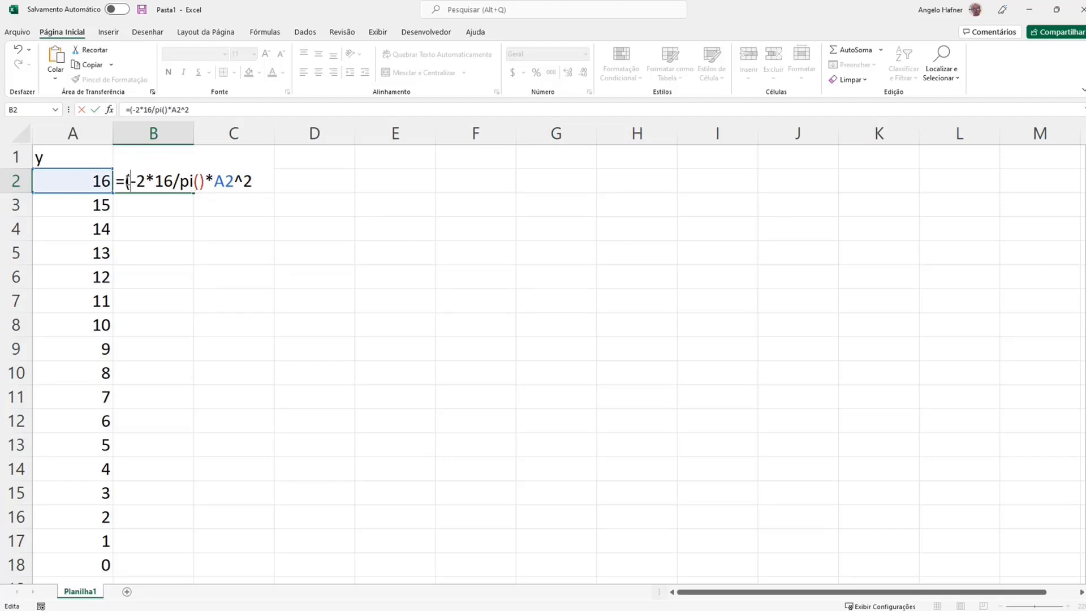
{"action": "left_click", "coordinate": [174, 181]}
{"action": "type", "text": ")"}
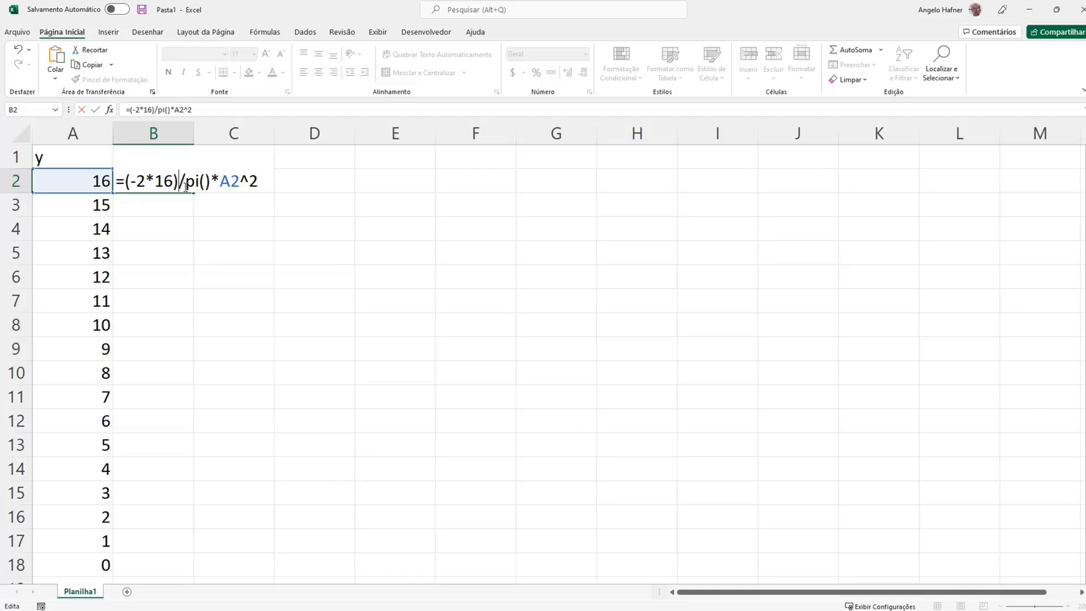
{"action": "left_click", "coordinate": [187, 181]}
{"action": "type", "text": "("}
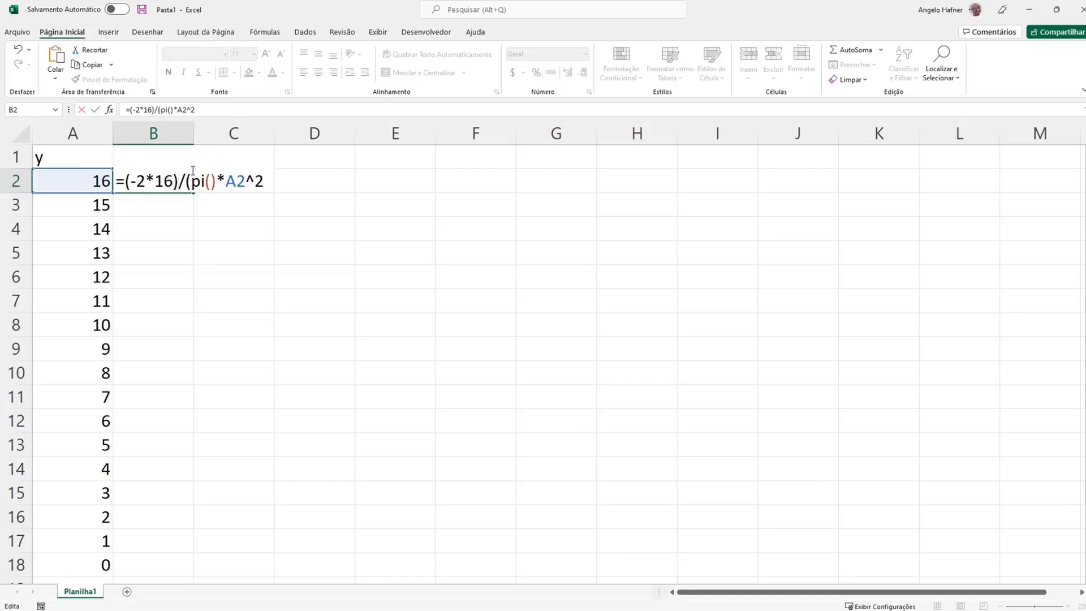
{"action": "left_click", "coordinate": [265, 183]}
{"action": "type", "text": ")"}
{"action": "key", "text": "Return"}
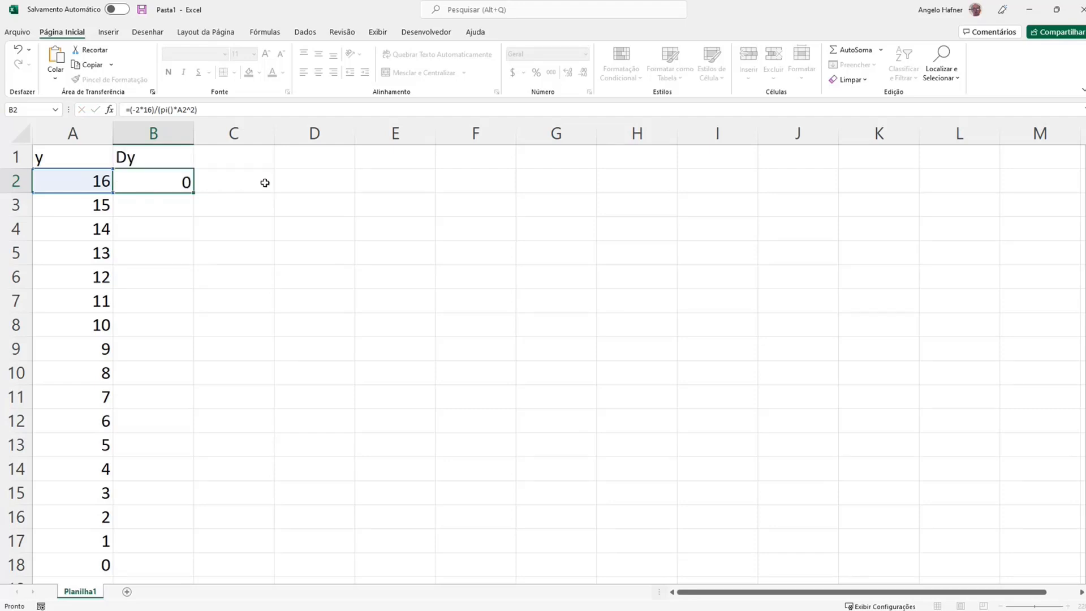
Fill the B2 formula down the Dy column through B18 and clear the contents of A18:B18
{"action": "left_click", "coordinate": [177, 181]}
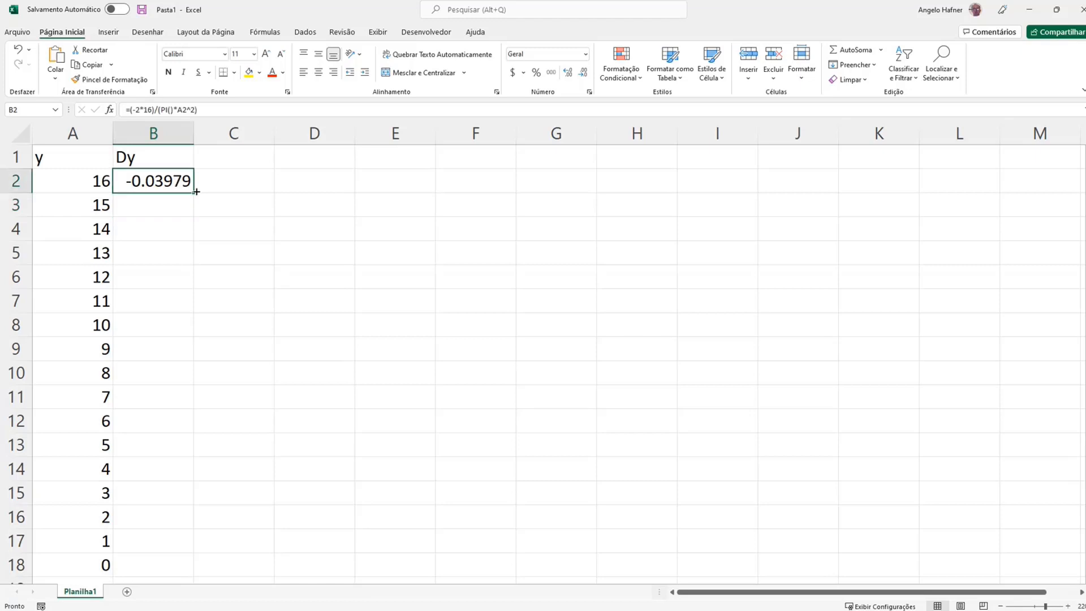
{"action": "double_click", "coordinate": [194, 193]}
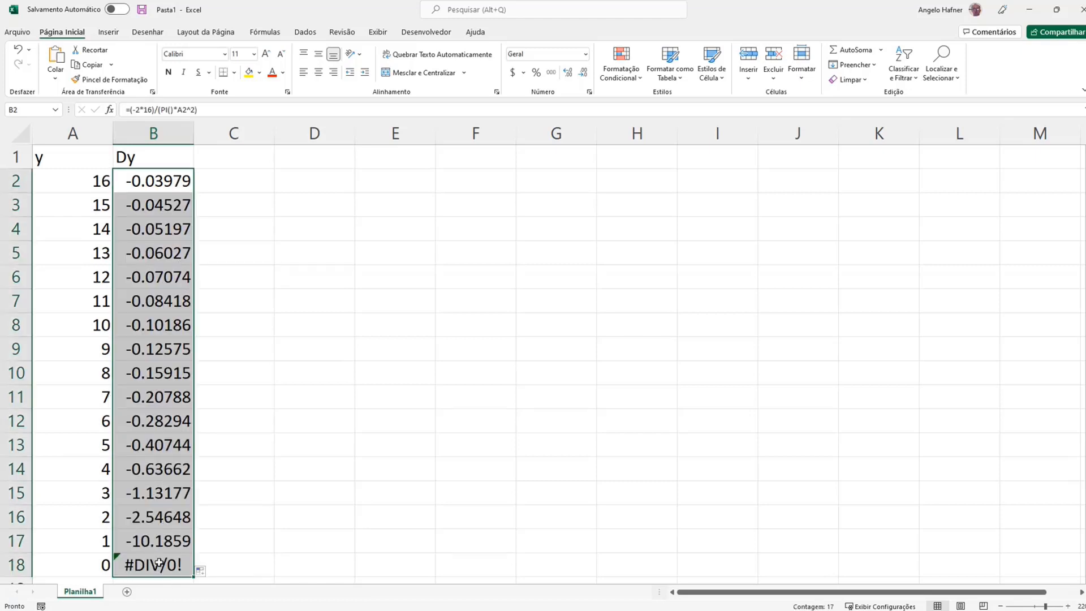
{"action": "left_click", "coordinate": [99, 562]}
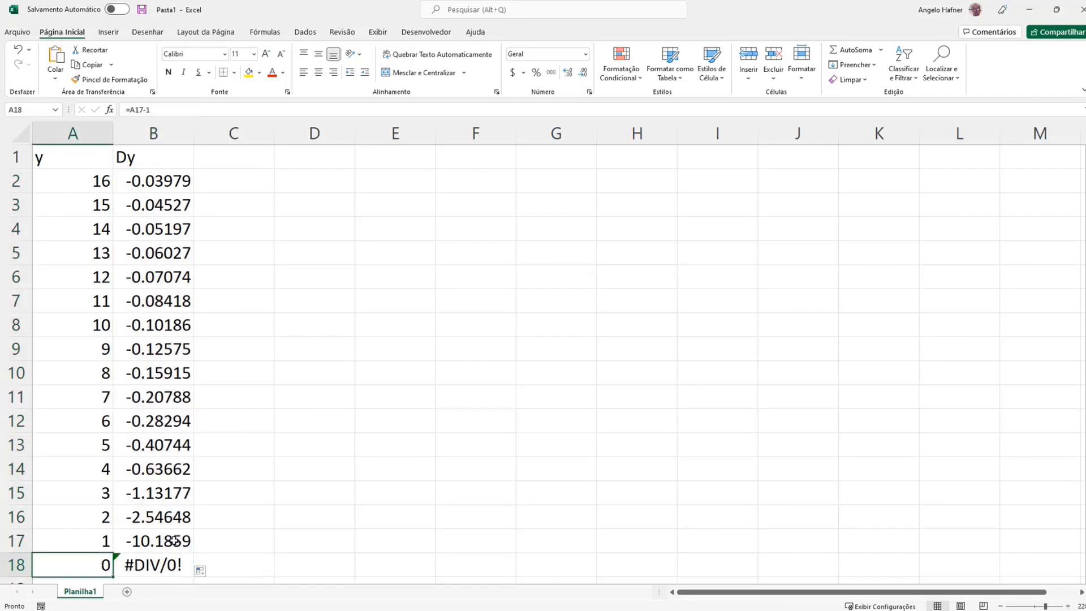
{"action": "left_click", "coordinate": [139, 563], "text": "shift"}
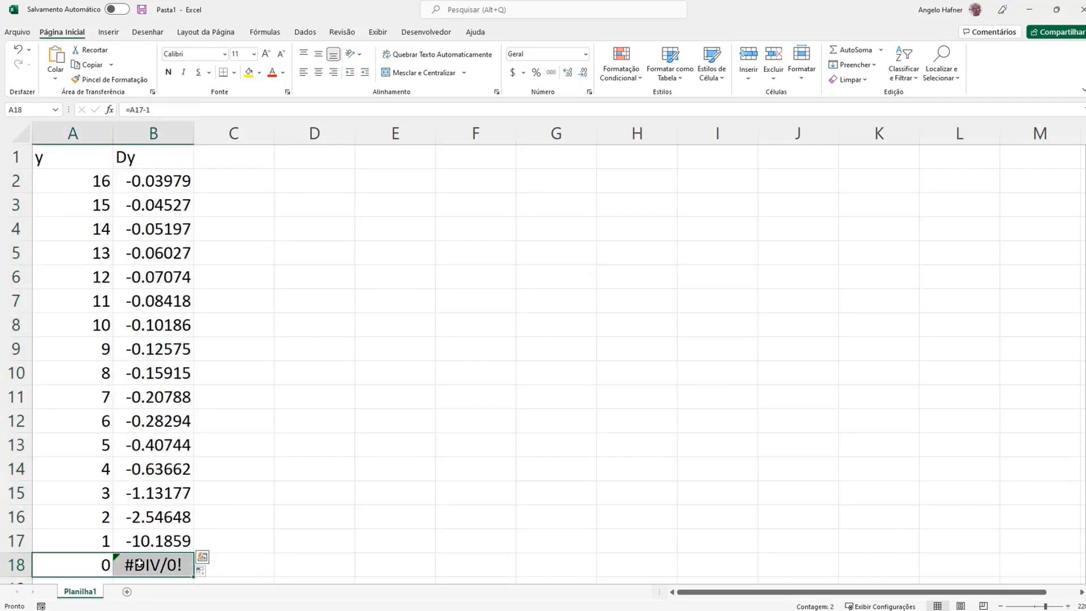
{"action": "key", "text": "Delete"}
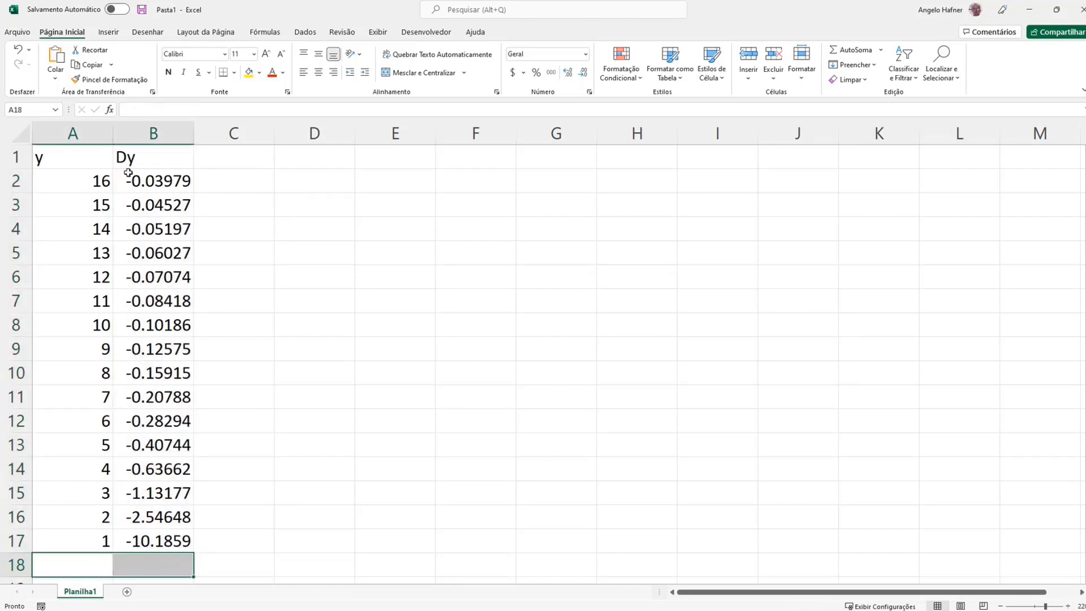
Insert a scatter chart with smooth lines and no markers from the y and Dy data in A1:B17
{"action": "left_click_drag", "start_coordinate": [85, 164], "coordinate": [169, 541]}
{"action": "left_click", "coordinate": [108, 32]}
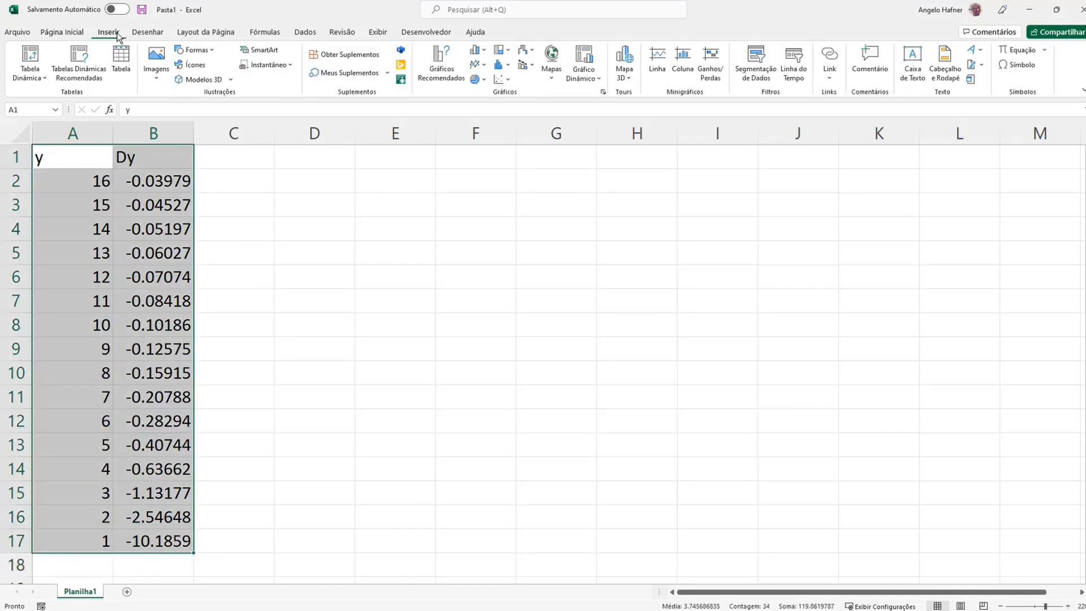
{"action": "left_click", "coordinate": [503, 79]}
{"action": "left_click", "coordinate": [573, 120]}
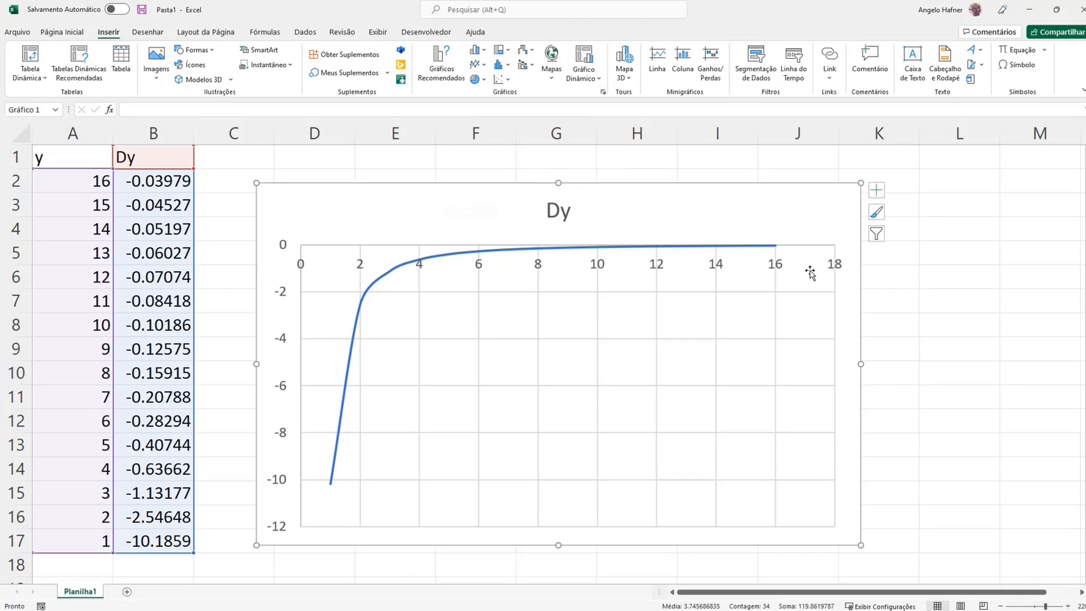
Put the chart's horizontal axis values in reverse order and delete the chart title
{"action": "right_click", "coordinate": [540, 269]}
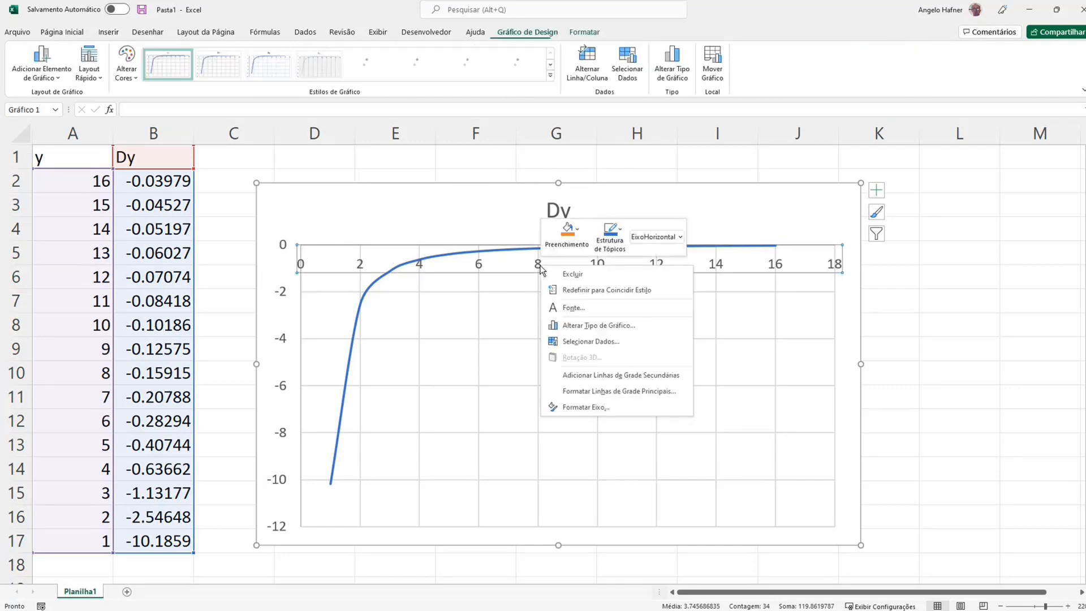
{"action": "left_click", "coordinate": [597, 408]}
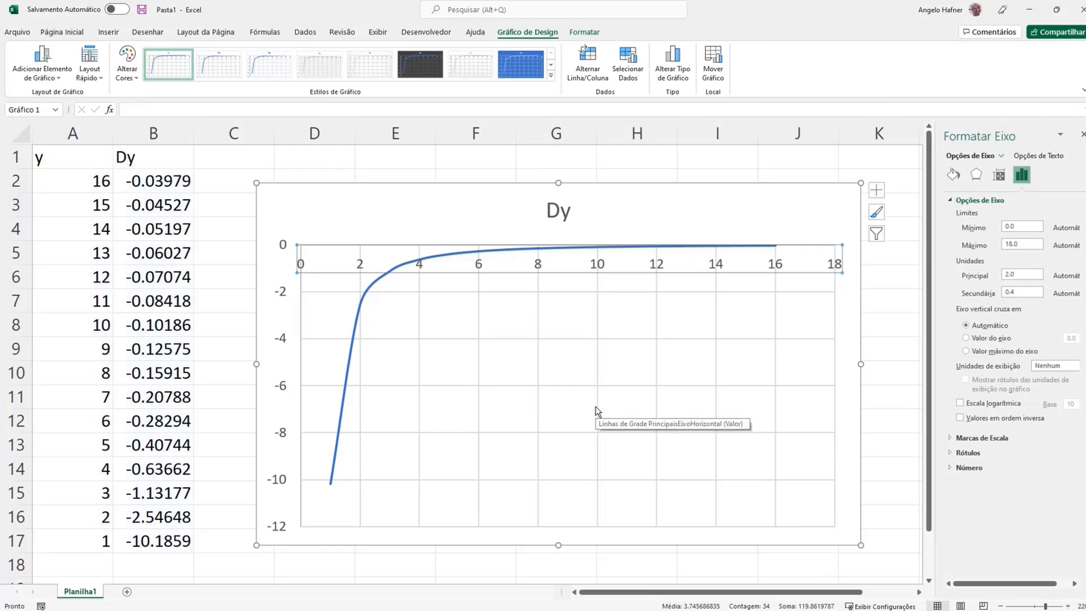
{"action": "left_click", "coordinate": [960, 419]}
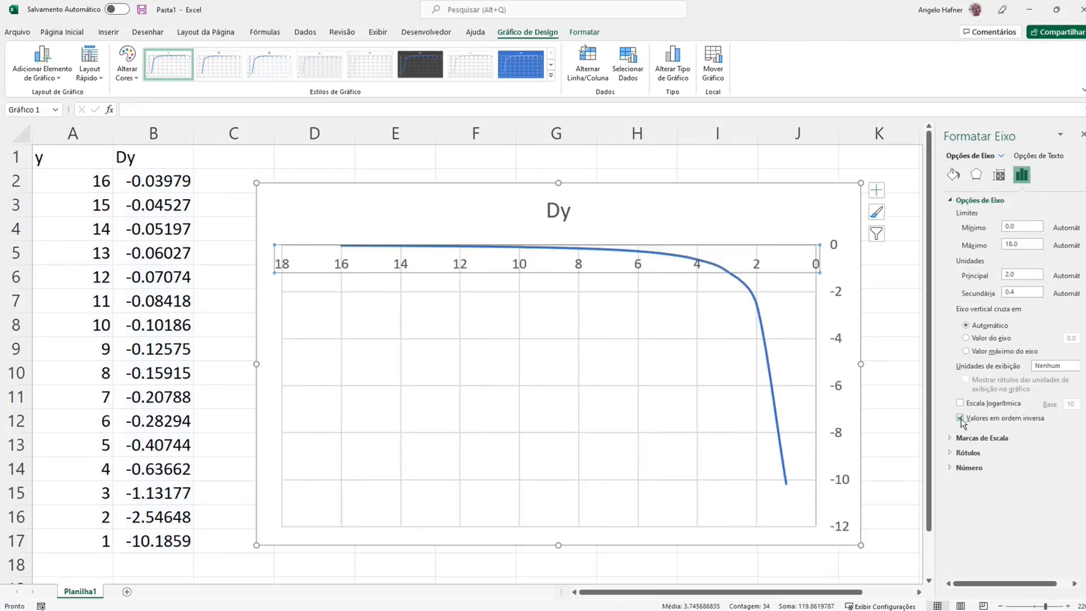
{"action": "left_click", "coordinate": [435, 166]}
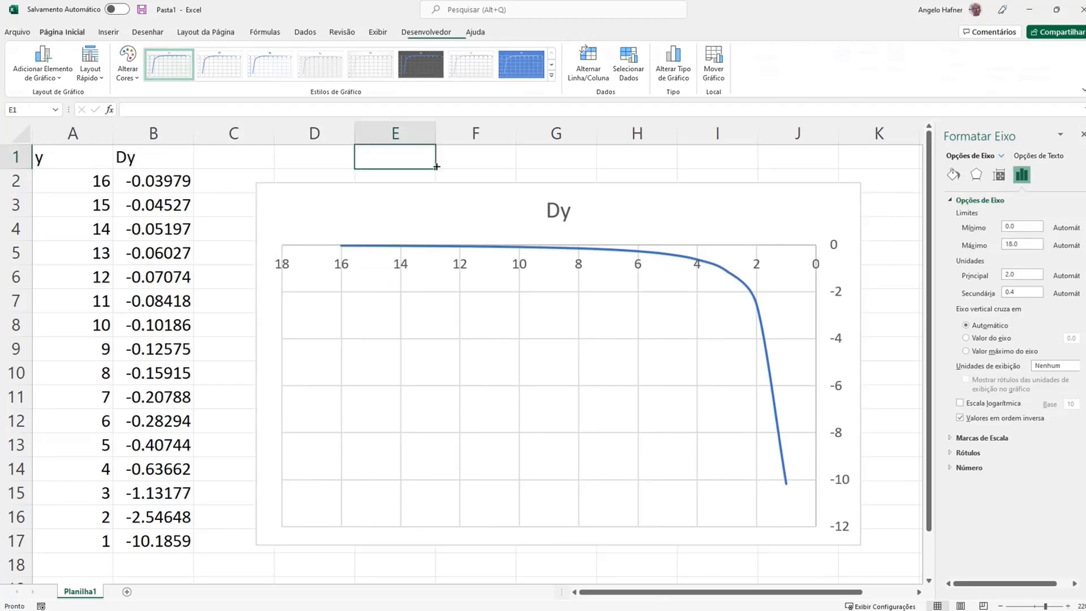
{"action": "left_click", "coordinate": [551, 213]}
{"action": "key", "text": "Delete"}
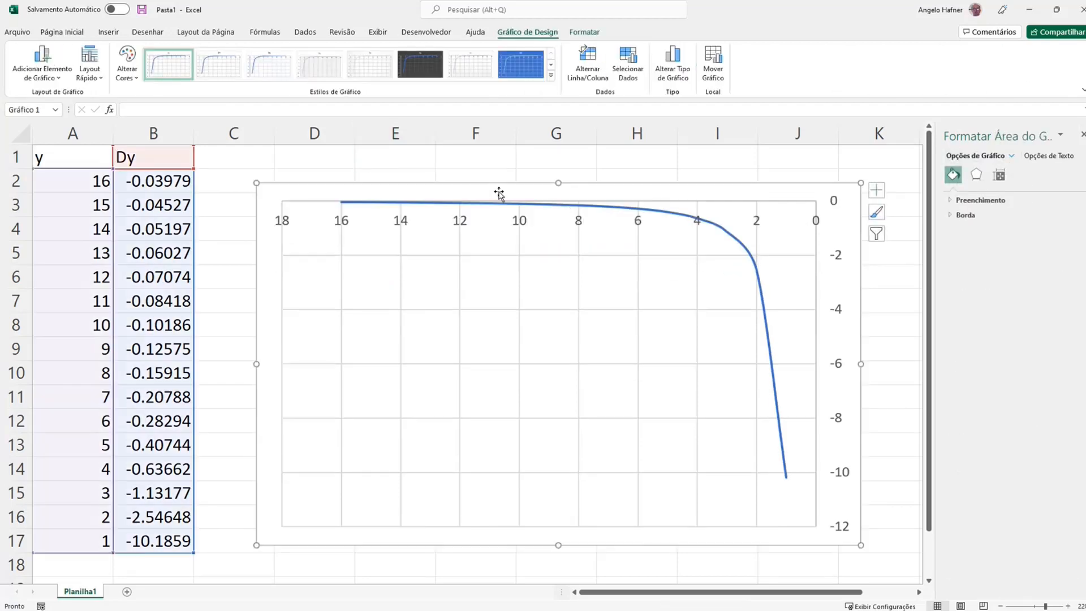
Set the maximum bound of the chart's horizontal axis to 16
{"action": "mouse_move", "coordinate": [342, 211]}
{"action": "right_click", "coordinate": [460, 227]}
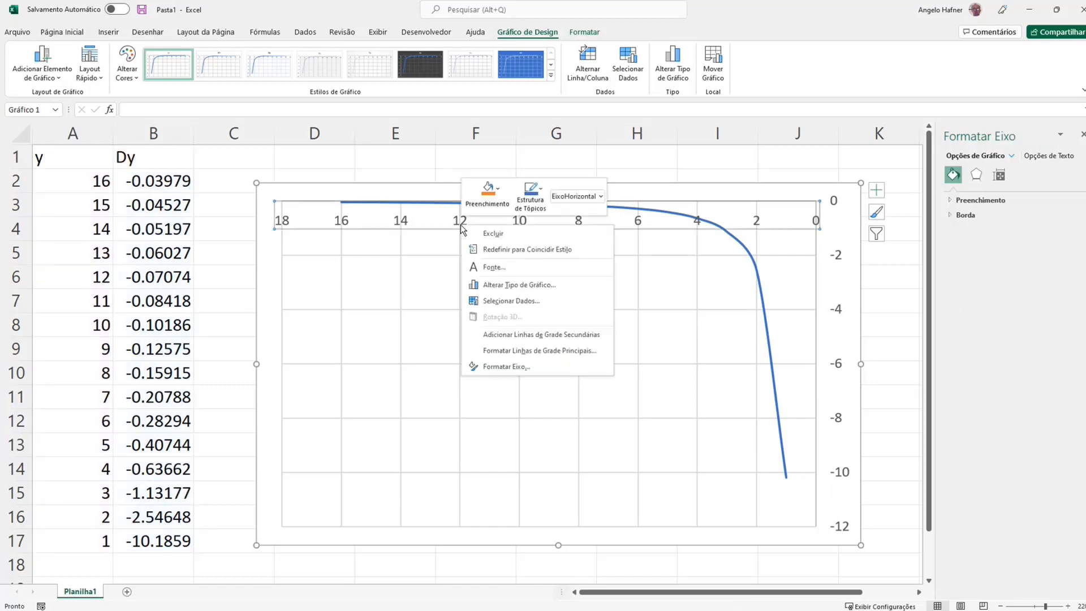
{"action": "left_click", "coordinate": [527, 365]}
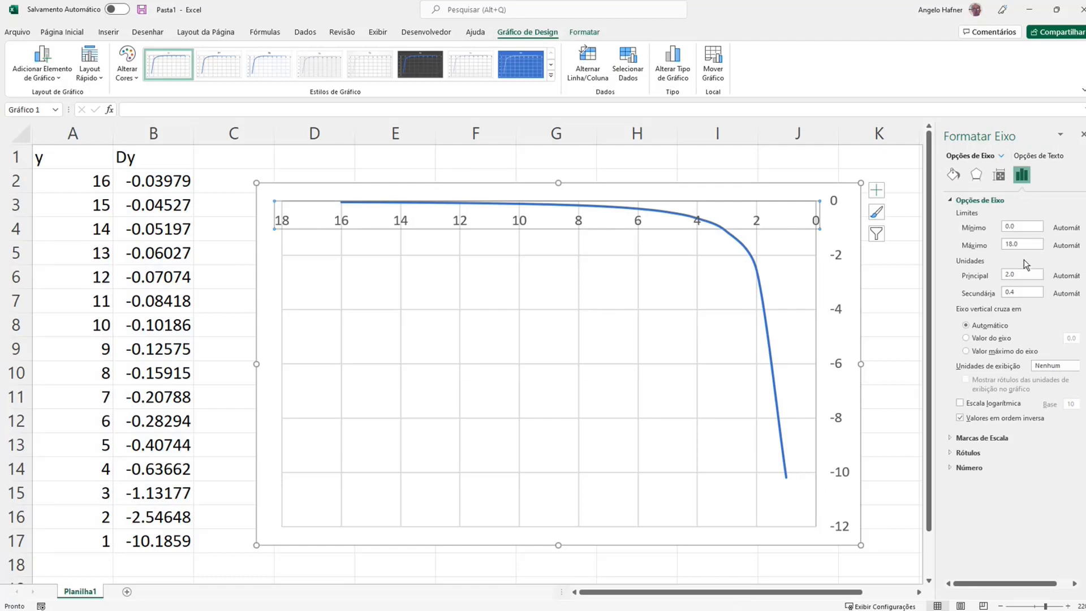
{"action": "left_click_drag", "start_coordinate": [1029, 226], "coordinate": [953, 225]}
{"action": "key", "text": "Tab"}
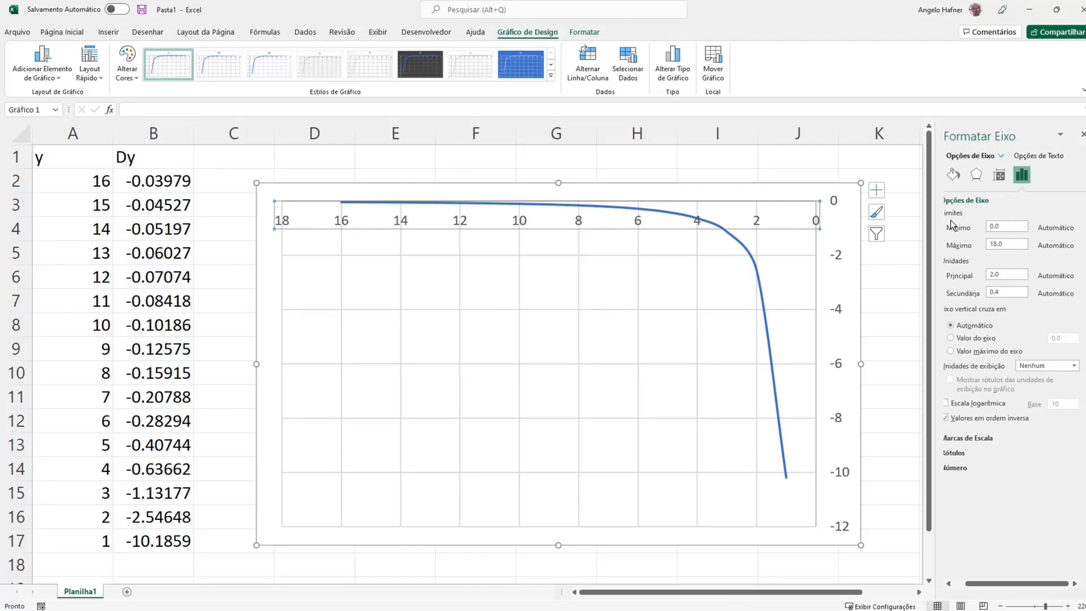
{"action": "type", "text": "16"}
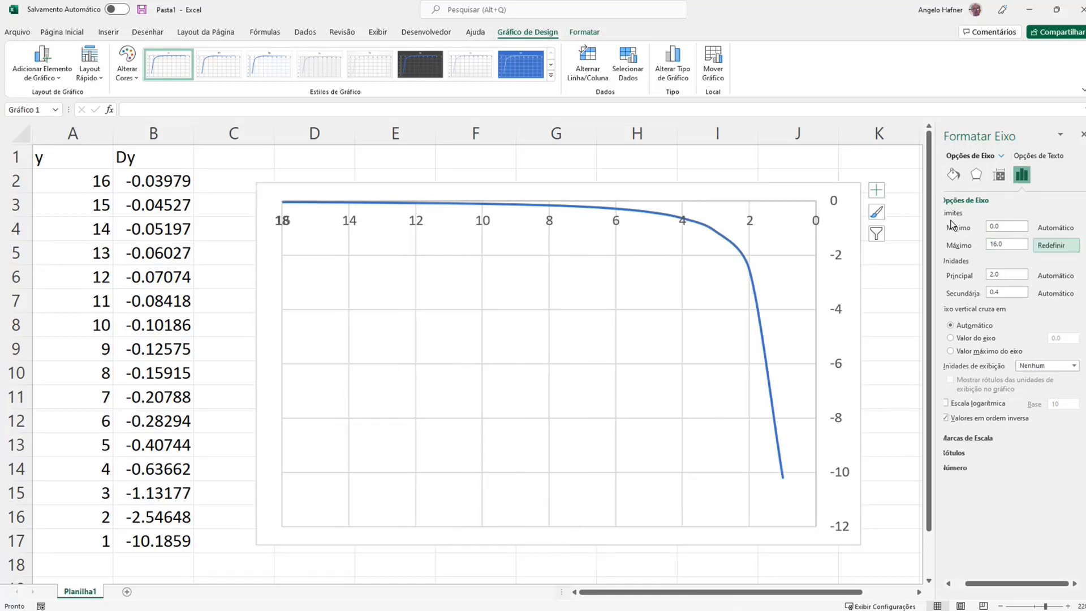
Fix the chart's vertical axis bounds at a minimum of -10 and a maximum of 0
{"action": "right_click", "coordinate": [837, 317]}
{"action": "left_click", "coordinate": [878, 456]}
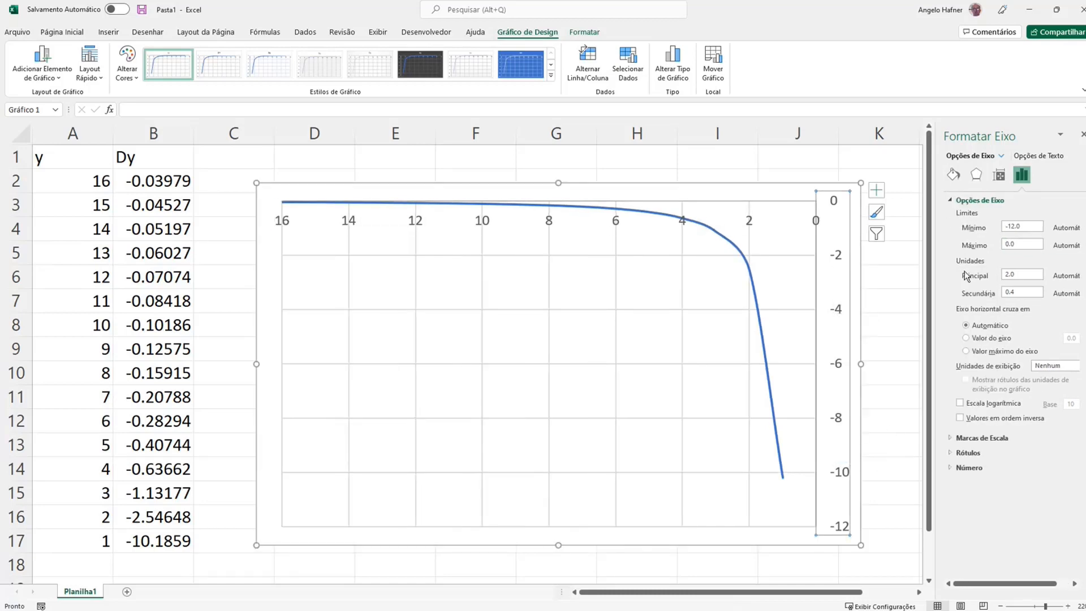
{"action": "left_click_drag", "start_coordinate": [1031, 227], "coordinate": [938, 226]}
{"action": "type", "text": "-"}
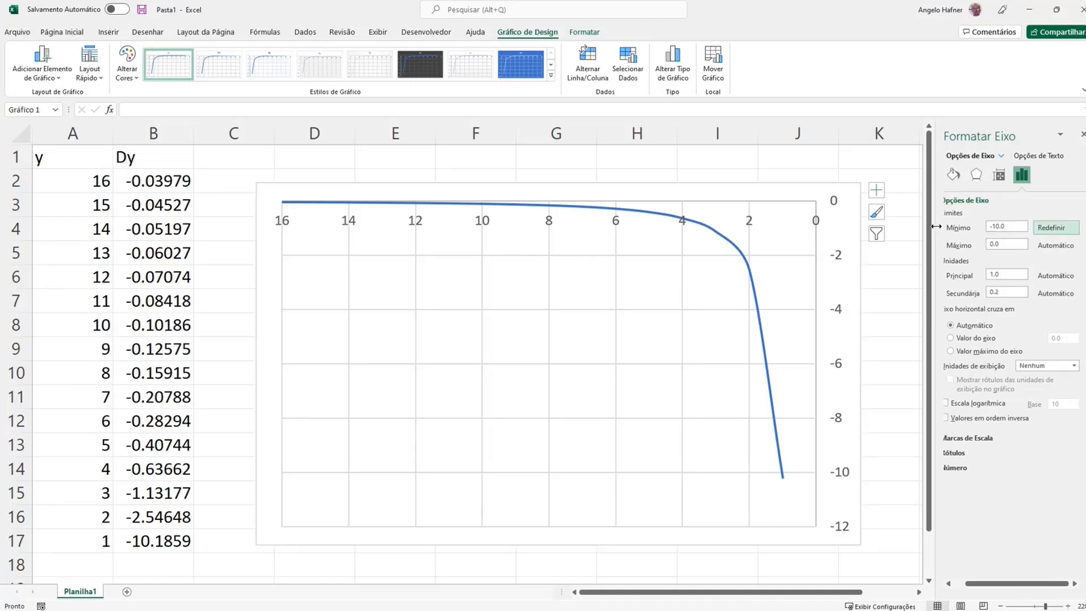
{"action": "key", "text": "Tab"}
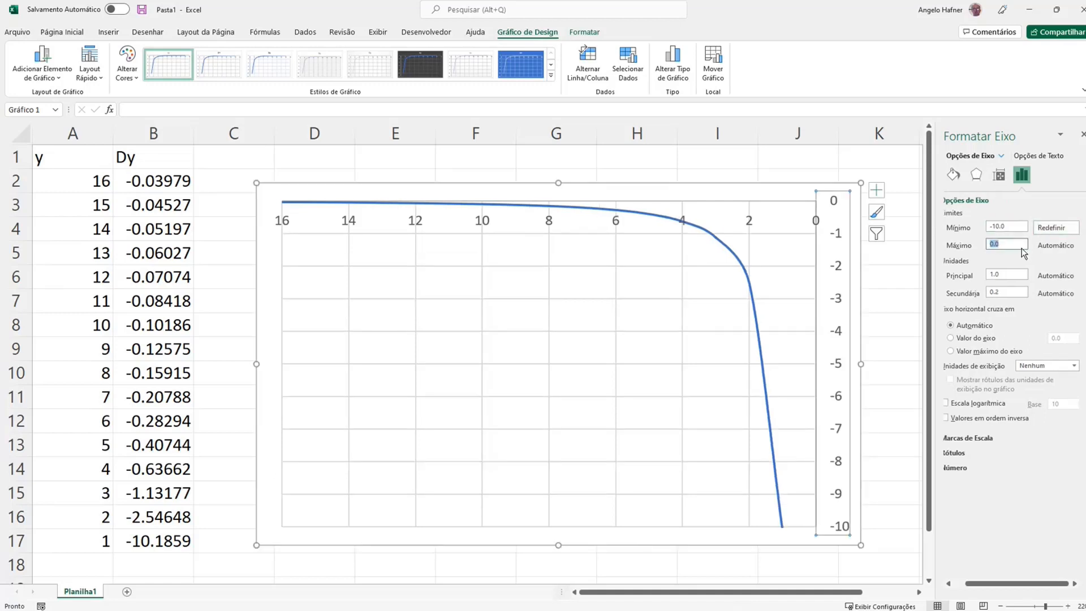
{"action": "key", "text": "Tab"}
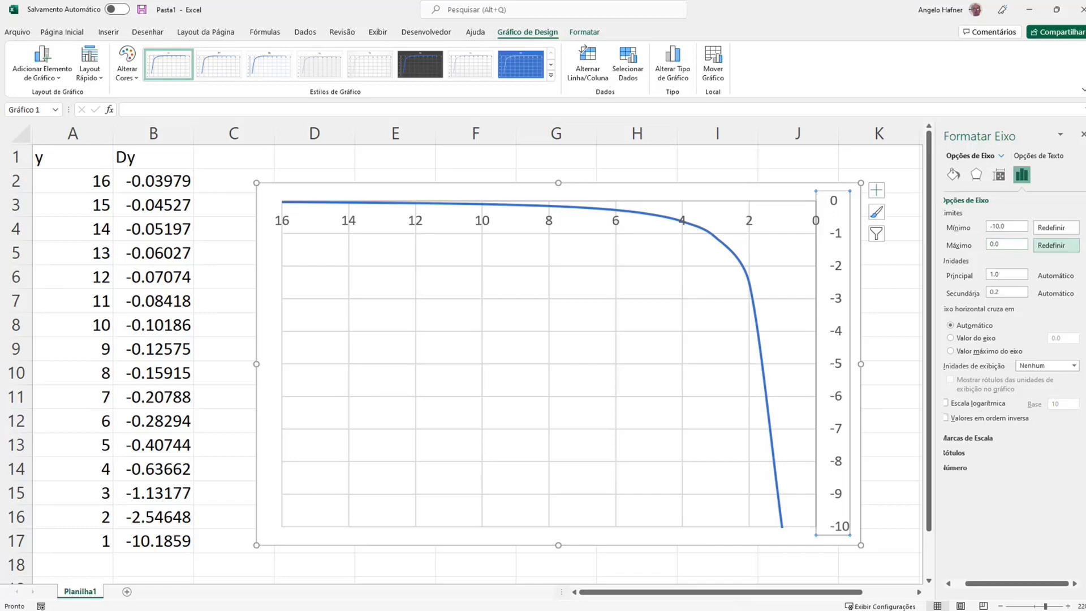
Extend the chart series' y and Dy data ranges down to row 18
{"action": "left_click", "coordinate": [93, 547]}
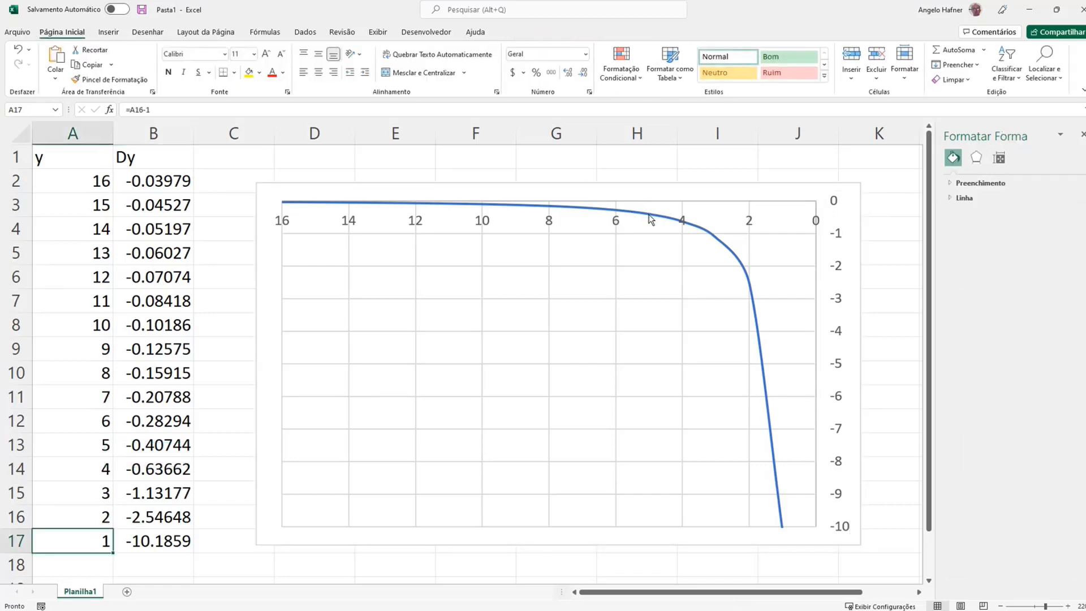
{"action": "left_click", "coordinate": [650, 219]}
{"action": "left_click_drag", "start_coordinate": [112, 553], "coordinate": [111, 573]}
{"action": "left_click_drag", "start_coordinate": [31, 563], "coordinate": [31, 572]}
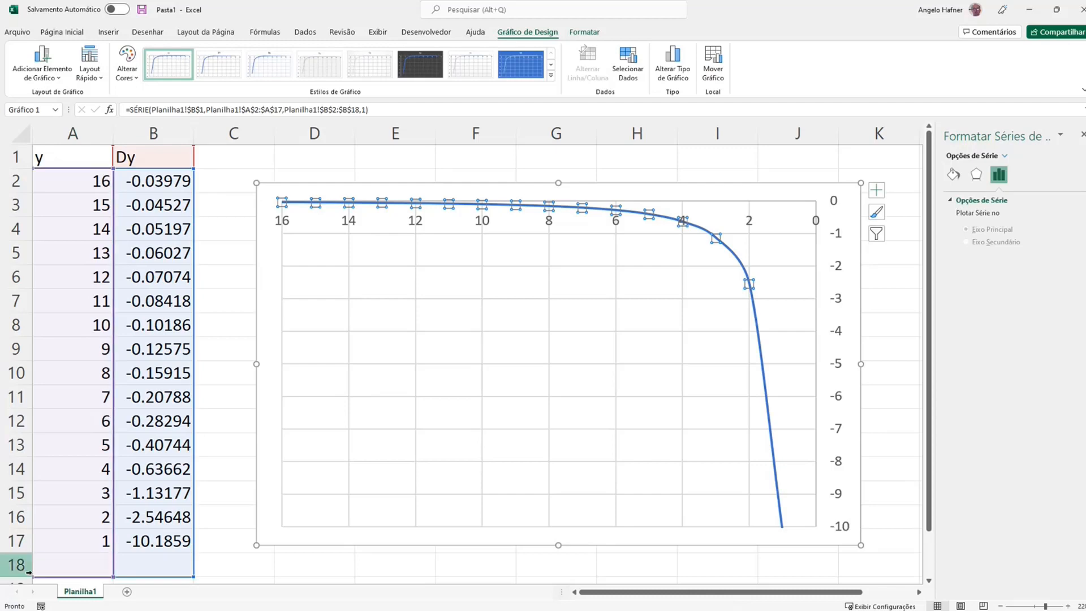
Enter 0.1 as the last y value in A18 and copy the Dy formula from B17 into B18
{"action": "left_click", "coordinate": [66, 567]}
{"action": "type", "text": "0.1"}
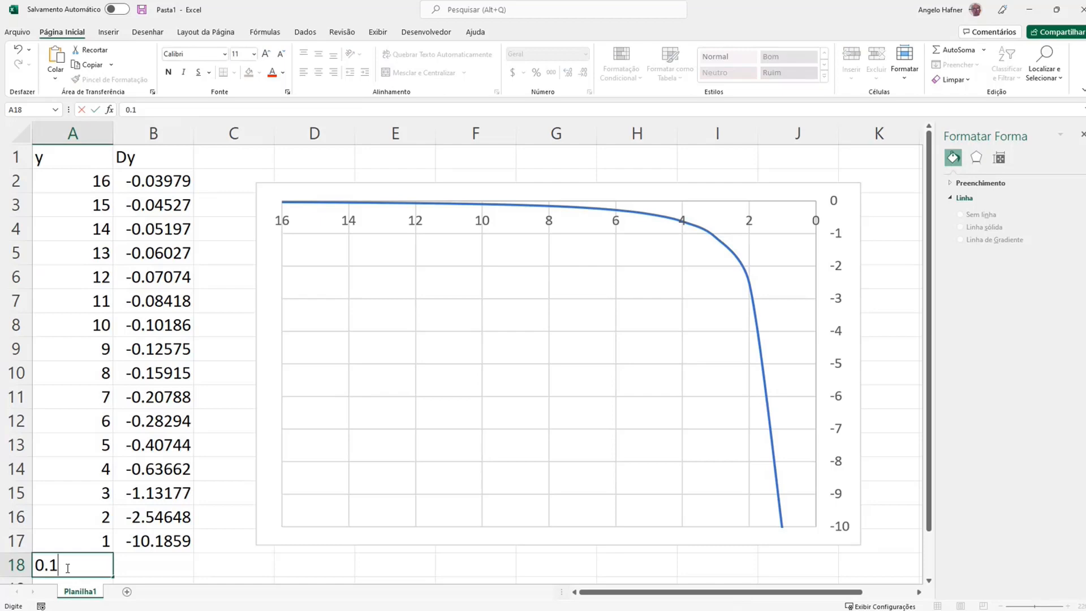
{"action": "key", "text": "Tab"}
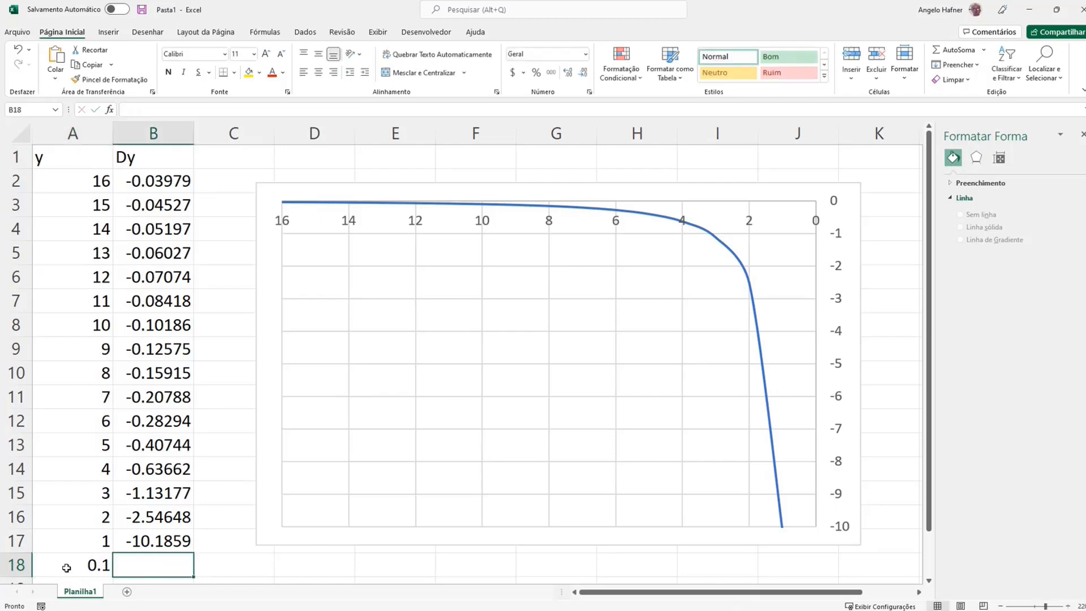
{"action": "key", "text": "Up"}
{"action": "key", "text": "ctrl+c"}
{"action": "key", "text": "Down"}
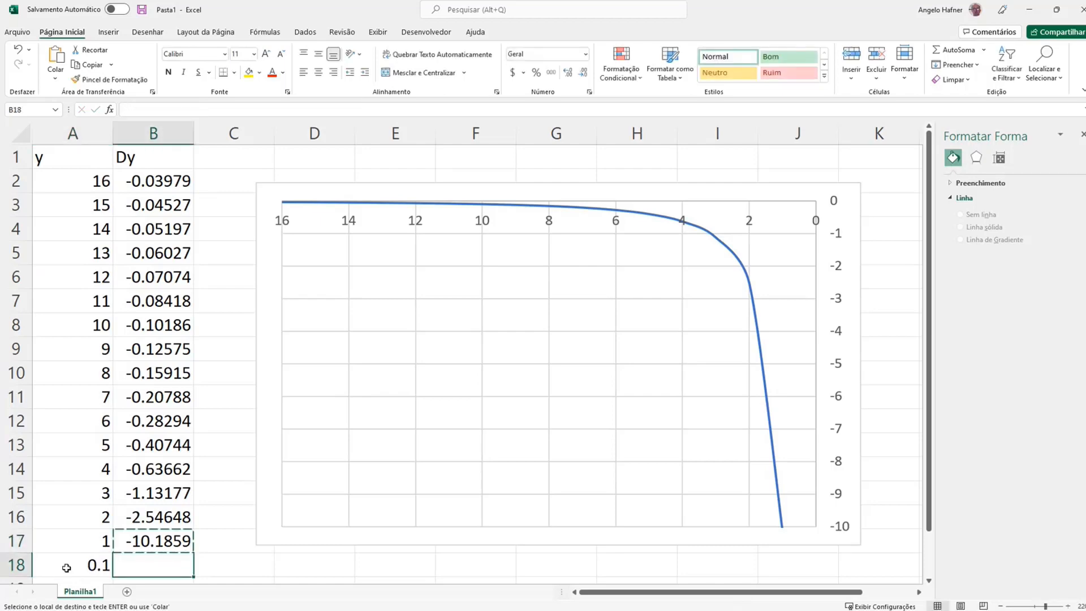
{"action": "key", "text": "ctrl+v"}
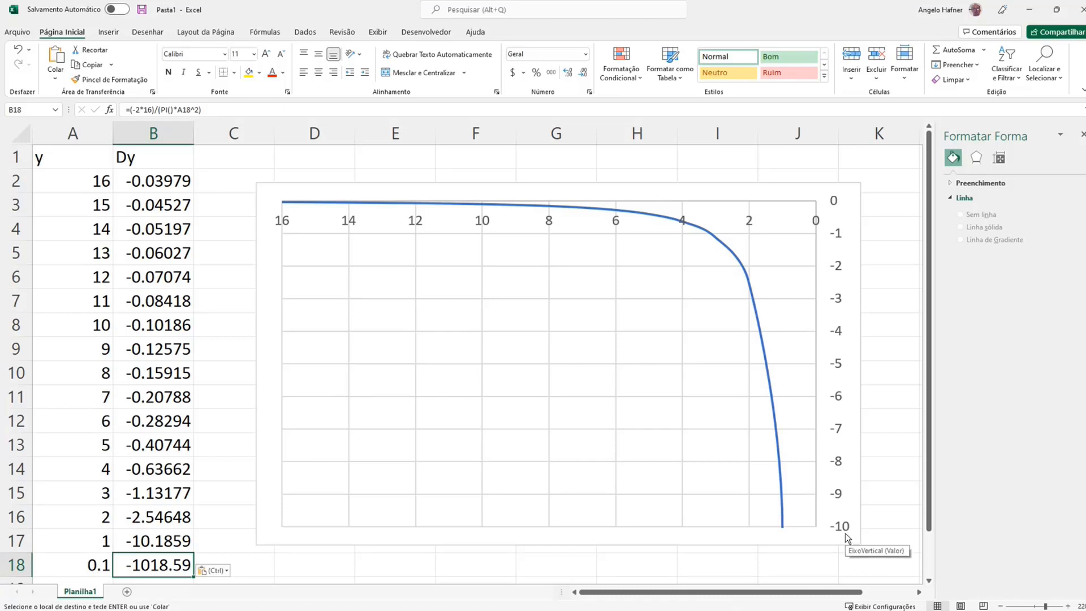
Try to remove the chart's primary horizontal axis
{"action": "left_click", "coordinate": [338, 223]}
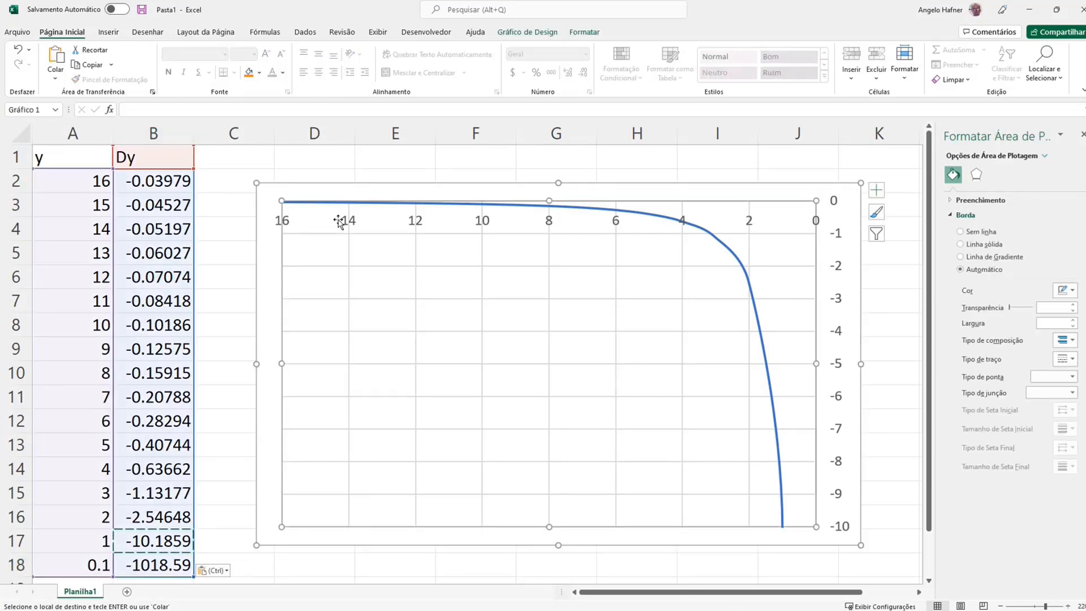
{"action": "left_click", "coordinate": [562, 192]}
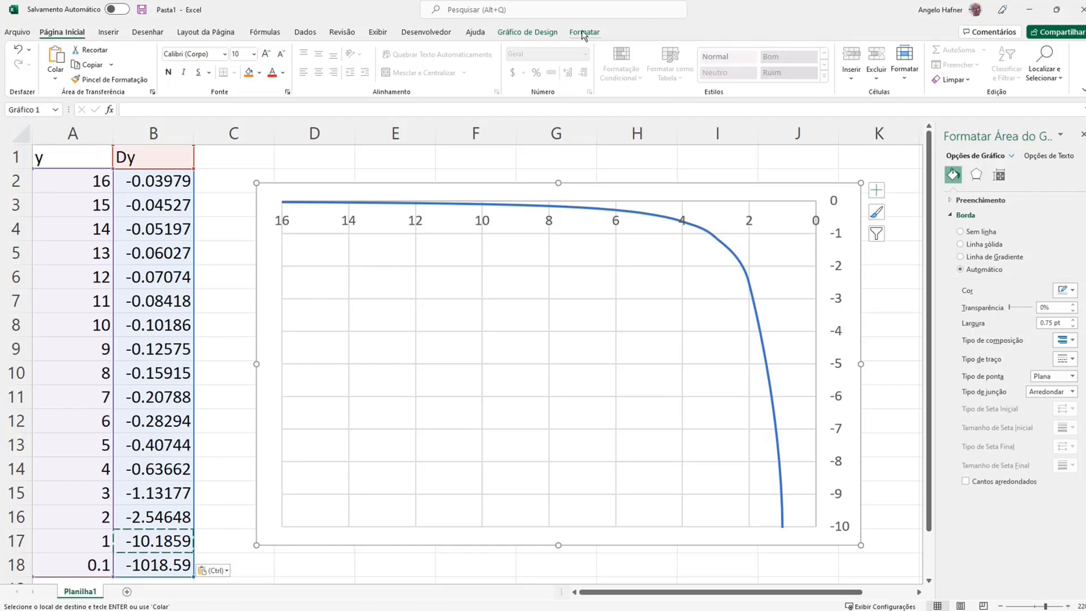
{"action": "left_click", "coordinate": [527, 32]}
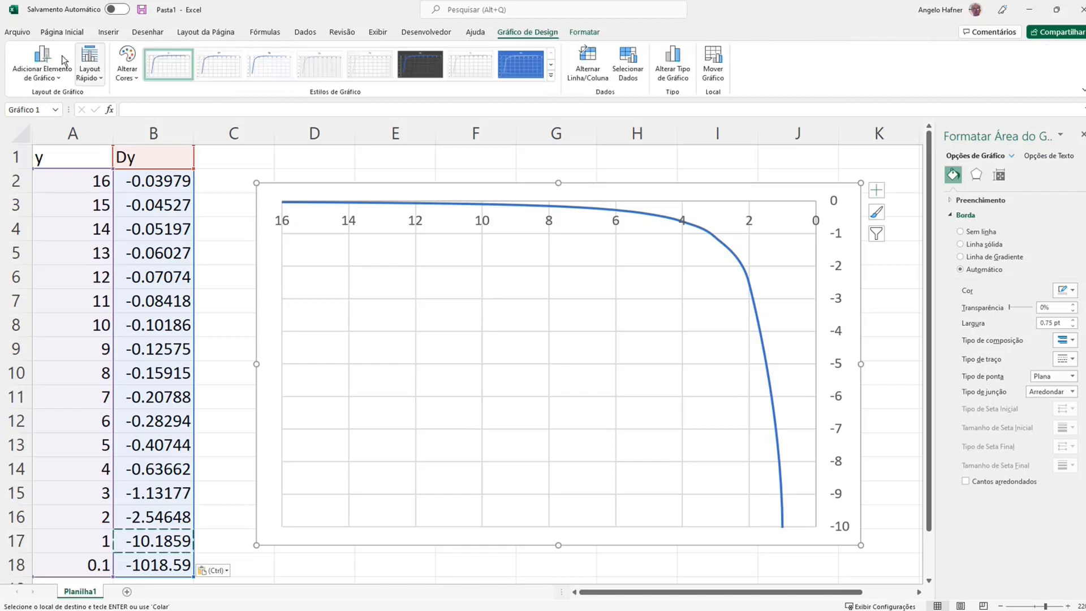
{"action": "left_click", "coordinate": [43, 71]}
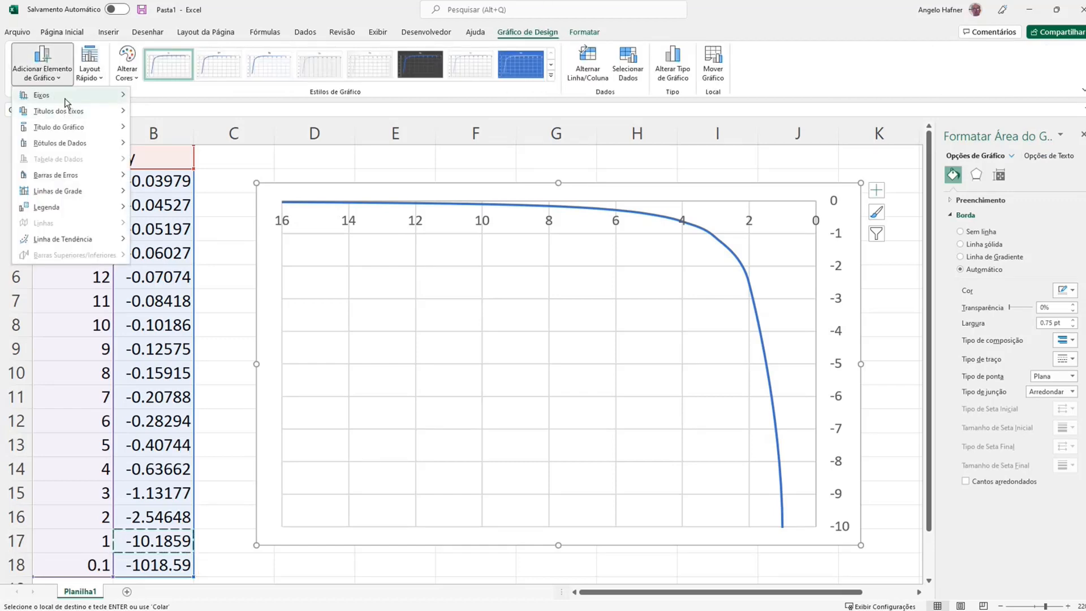
{"action": "mouse_move", "coordinate": [66, 100]}
{"action": "left_click", "coordinate": [166, 107]}
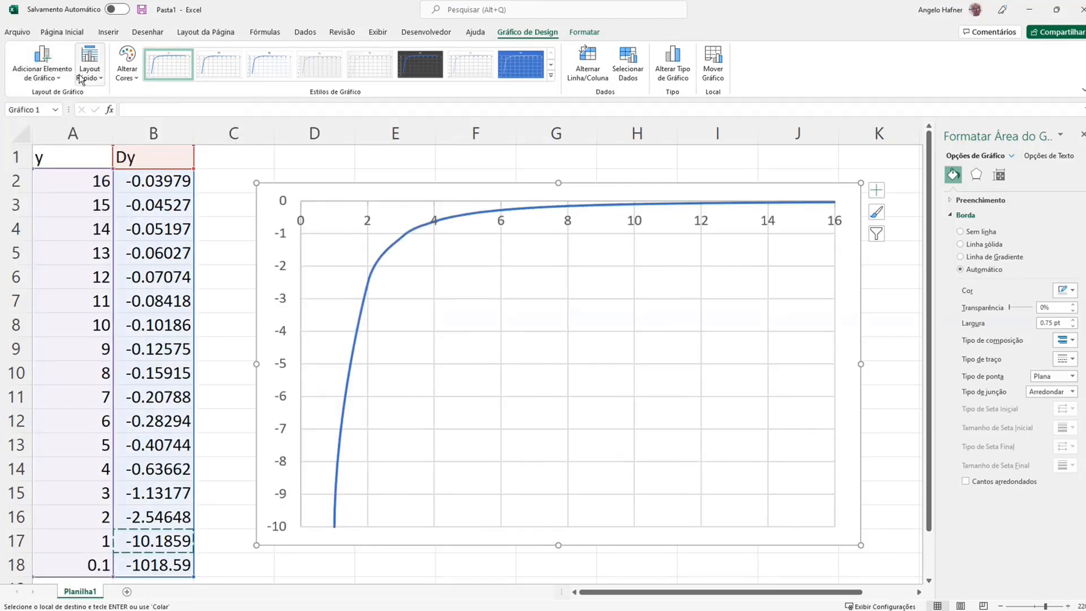
{"action": "left_click", "coordinate": [53, 75]}
{"action": "mouse_move", "coordinate": [57, 96]}
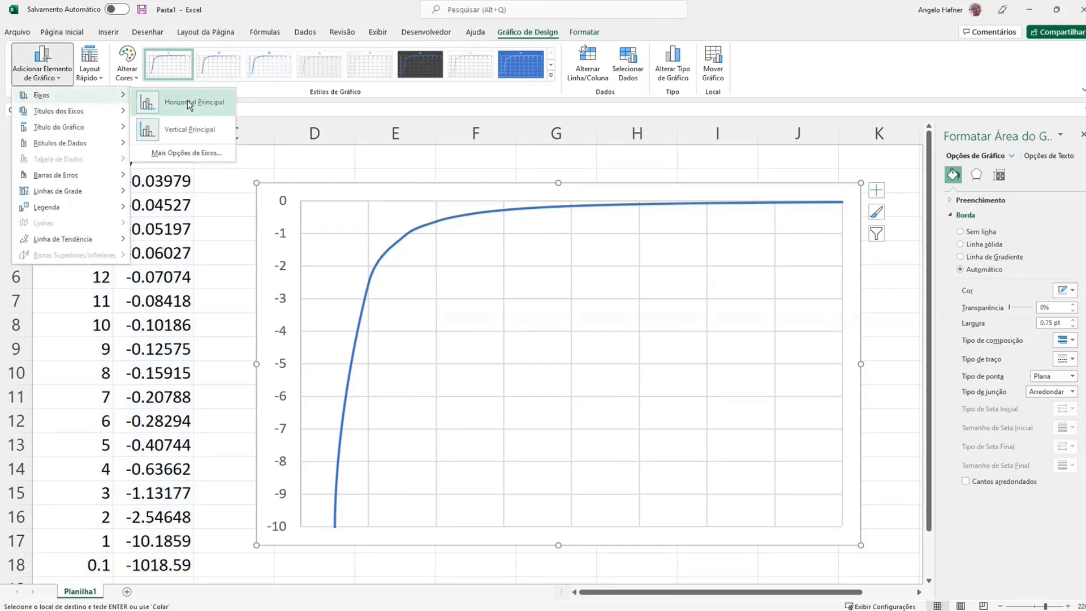
{"action": "left_click", "coordinate": [188, 105]}
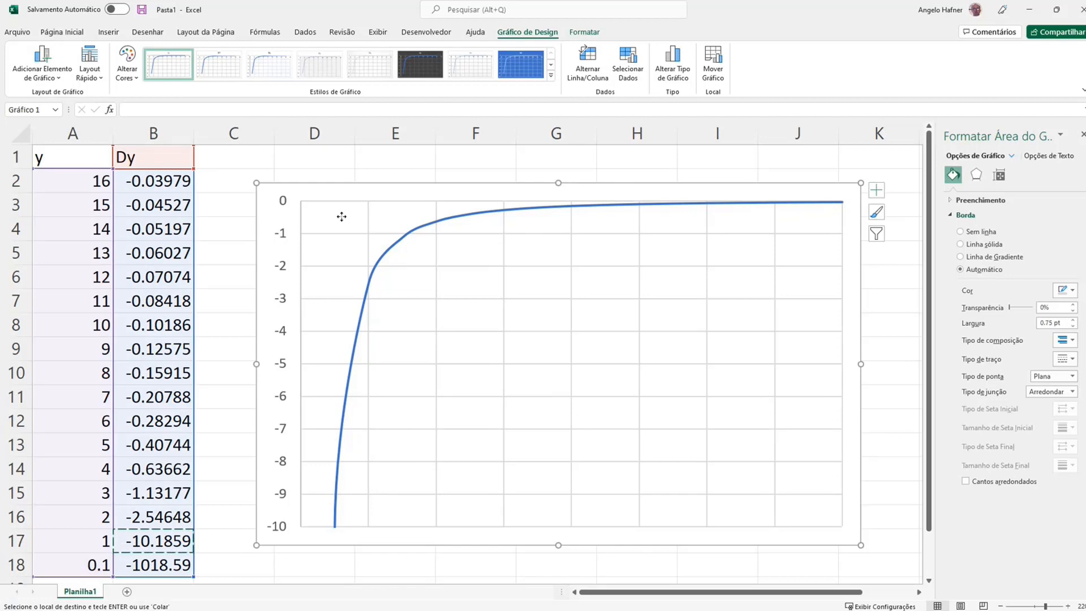
Try to shrink and reposition the plot area, and undo the changes back to the reversed horizontal axis
{"action": "left_click", "coordinate": [342, 217]}
{"action": "left_click_drag", "start_coordinate": [301, 201], "coordinate": [323, 248]}
{"action": "left_click_drag", "start_coordinate": [451, 317], "coordinate": [413, 298]}
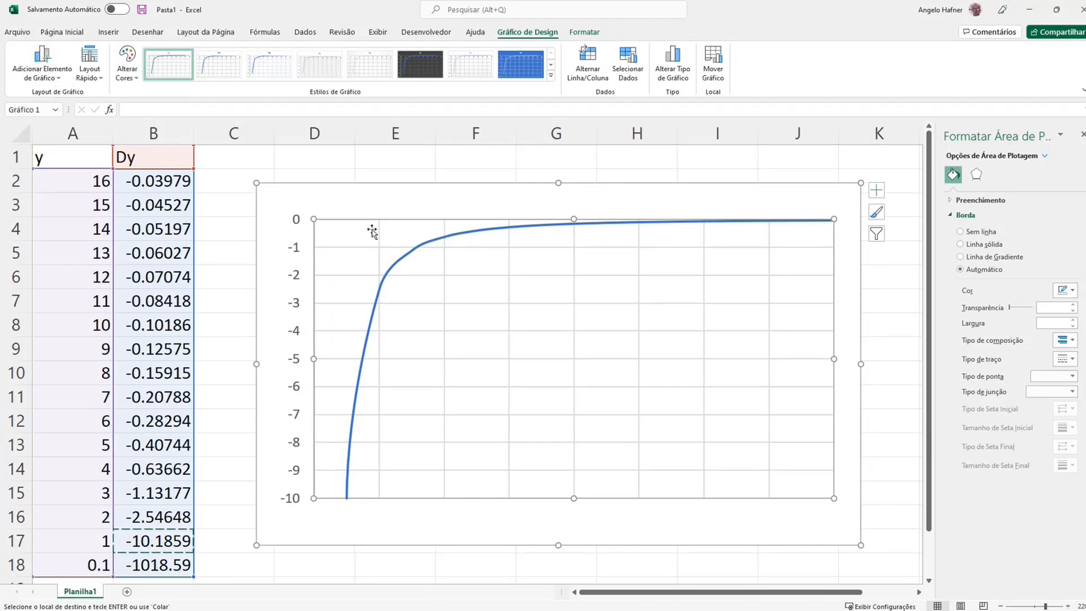
{"action": "left_click_drag", "start_coordinate": [371, 228], "coordinate": [419, 238]}
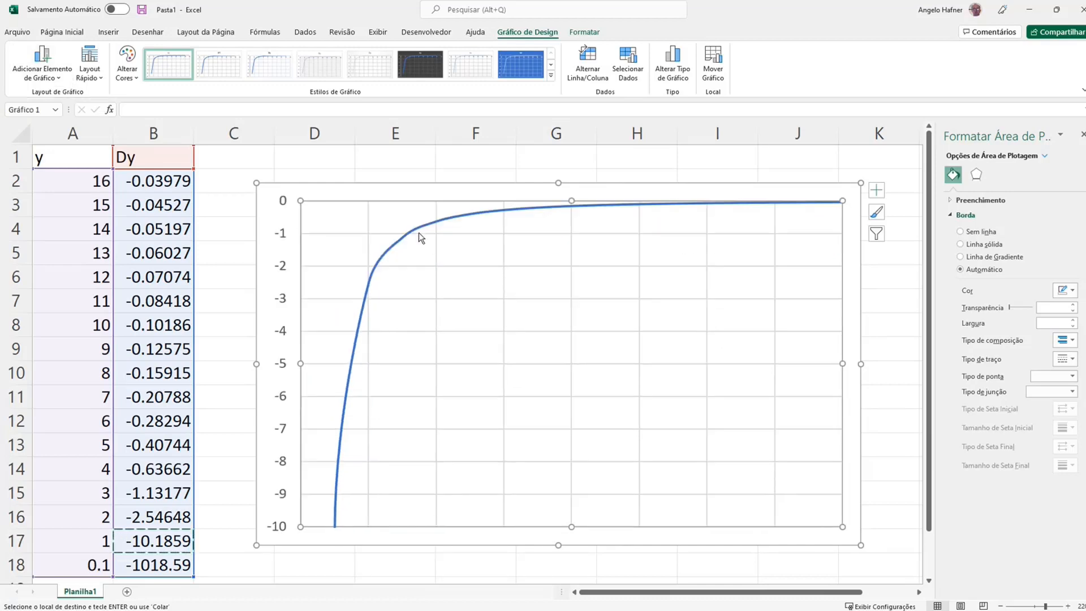
{"action": "key", "text": "ctrl+z"}
{"action": "key", "text": "ctrl+z"}
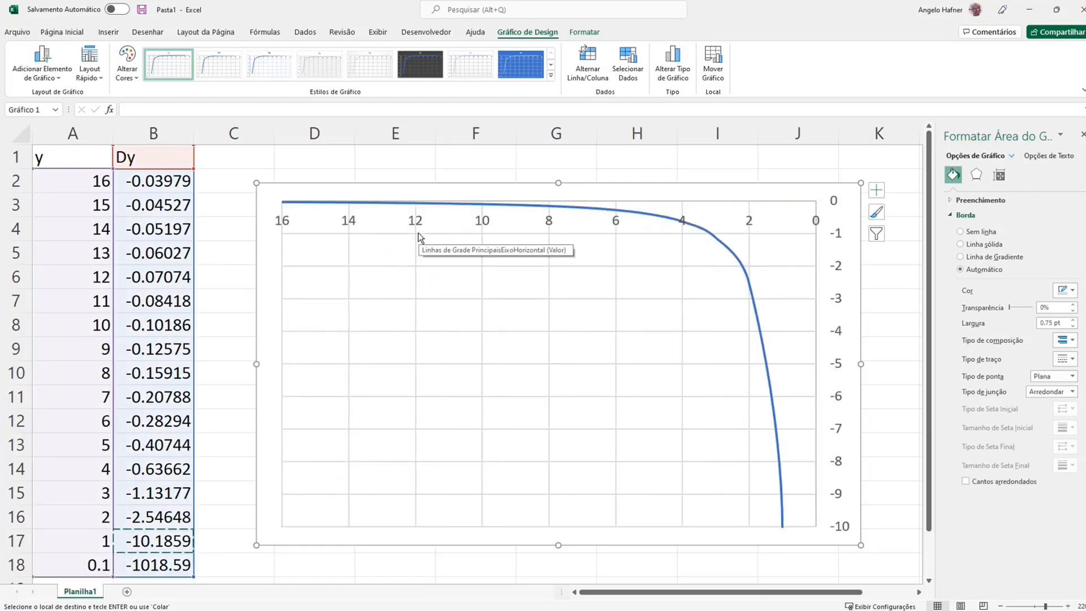
Add a primary horizontal axis title to the chart reading "Altura de Líquido [cm]"
{"action": "left_click", "coordinate": [42, 71]}
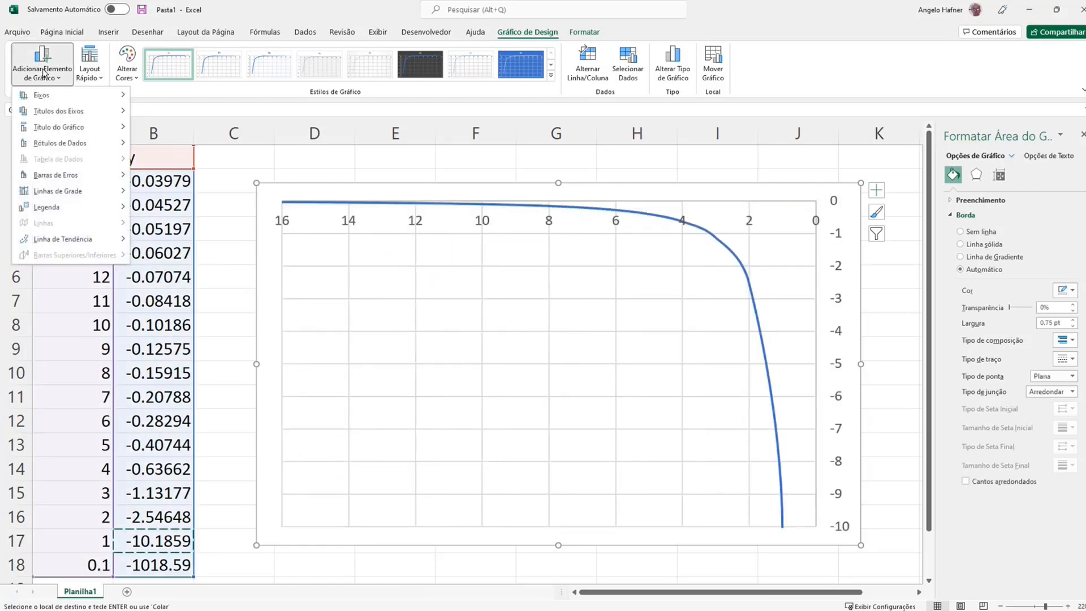
{"action": "mouse_move", "coordinate": [79, 111]}
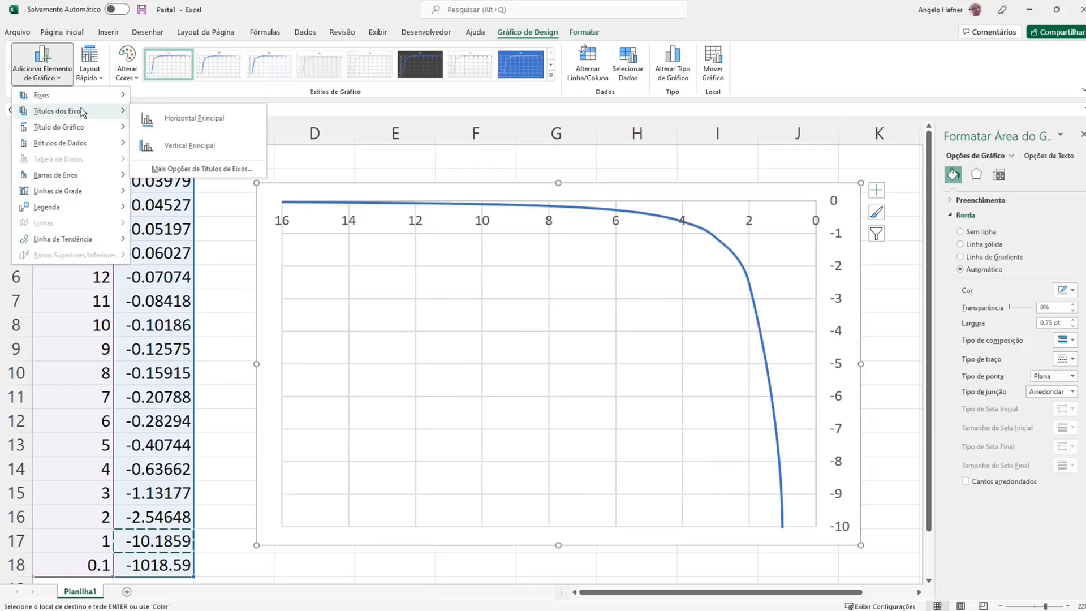
{"action": "left_click", "coordinate": [148, 116]}
{"action": "double_click", "coordinate": [550, 515]}
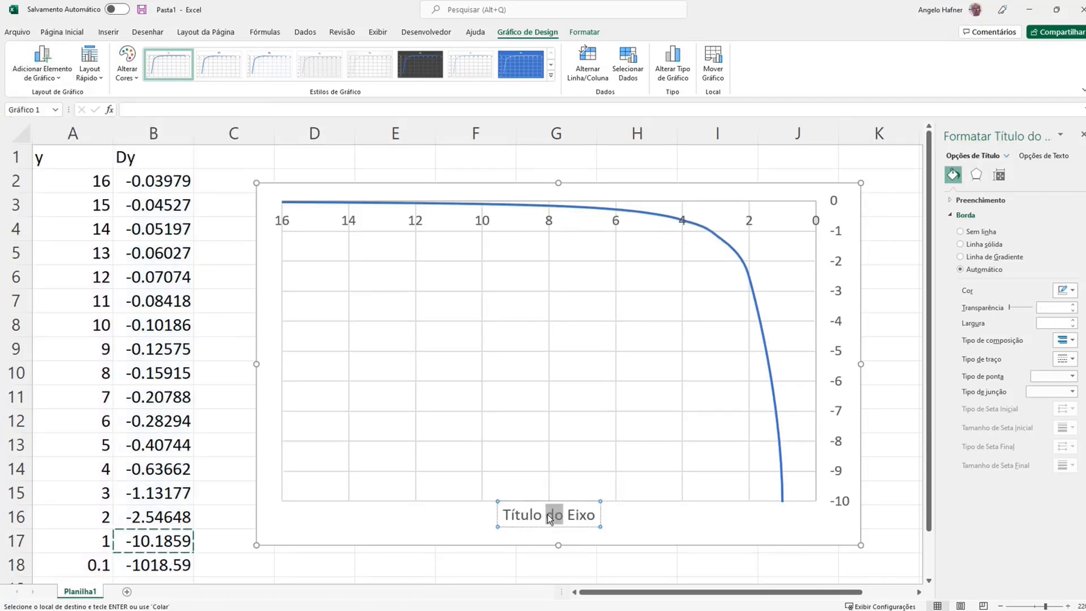
{"action": "triple_click", "coordinate": [549, 516]}
{"action": "type", "text": "A"}
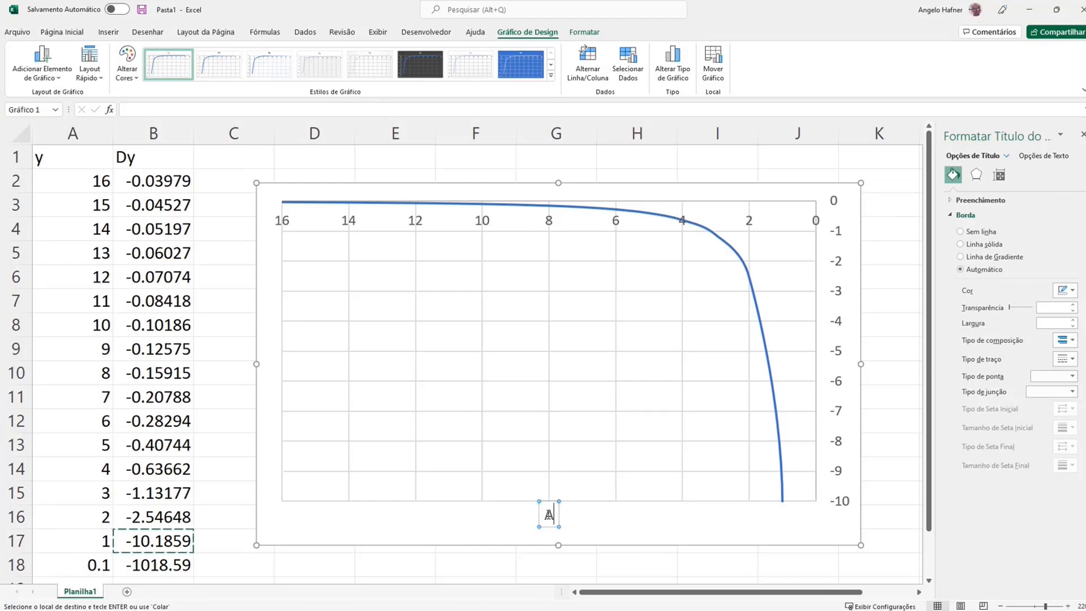
{"action": "type", "text": "ltura de L"}
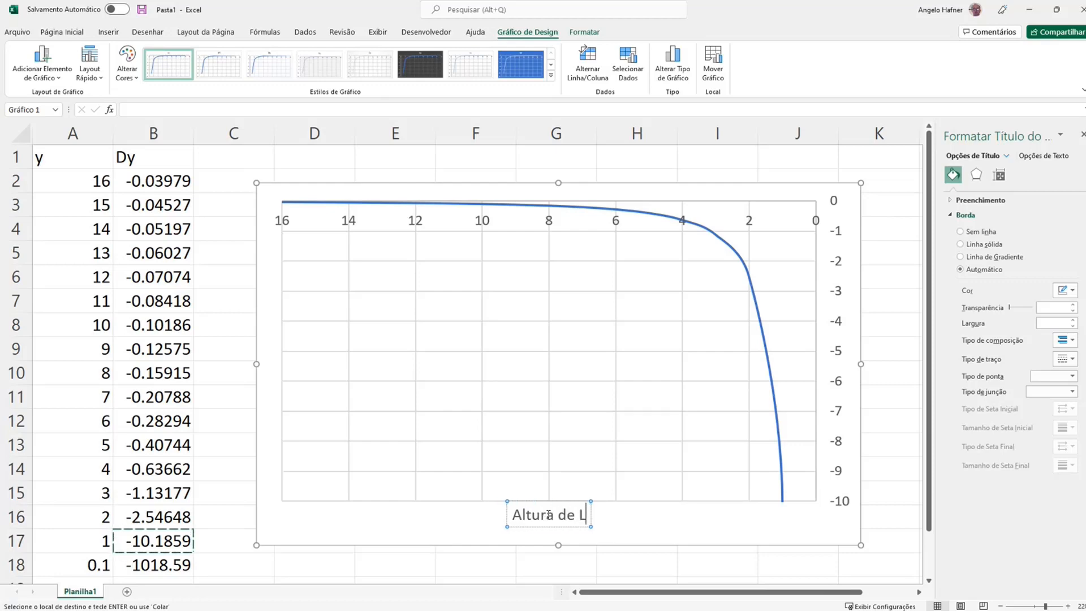
{"action": "type", "text": "íquido [ cm"}
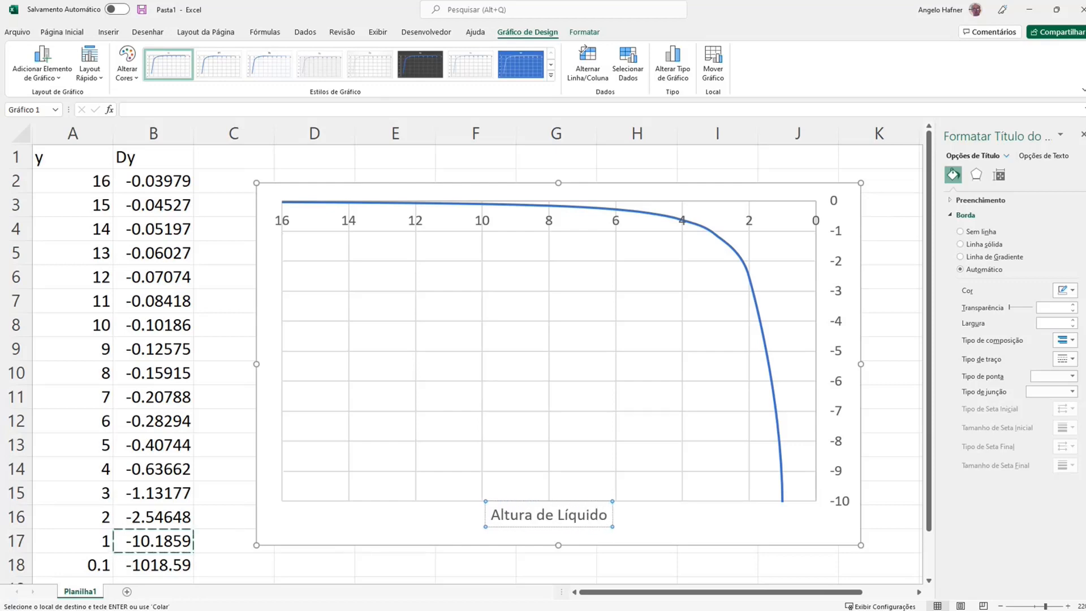
{"action": "key", "text": "BackSpace"}
{"action": "key", "text": "BackSpace"}
{"action": "key", "text": "BackSpace"}
{"action": "type", "text": "cm]"}
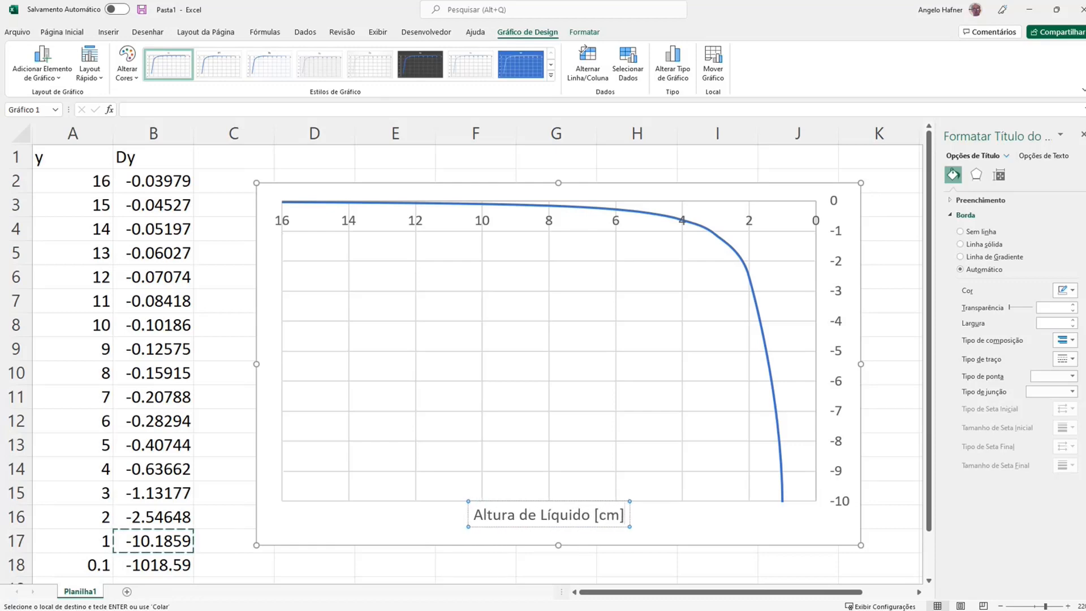
{"action": "left_click", "coordinate": [548, 202]}
{"action": "left_click_drag", "start_coordinate": [548, 201], "coordinate": [550, 233]}
{"action": "key", "text": "ctrl+z"}
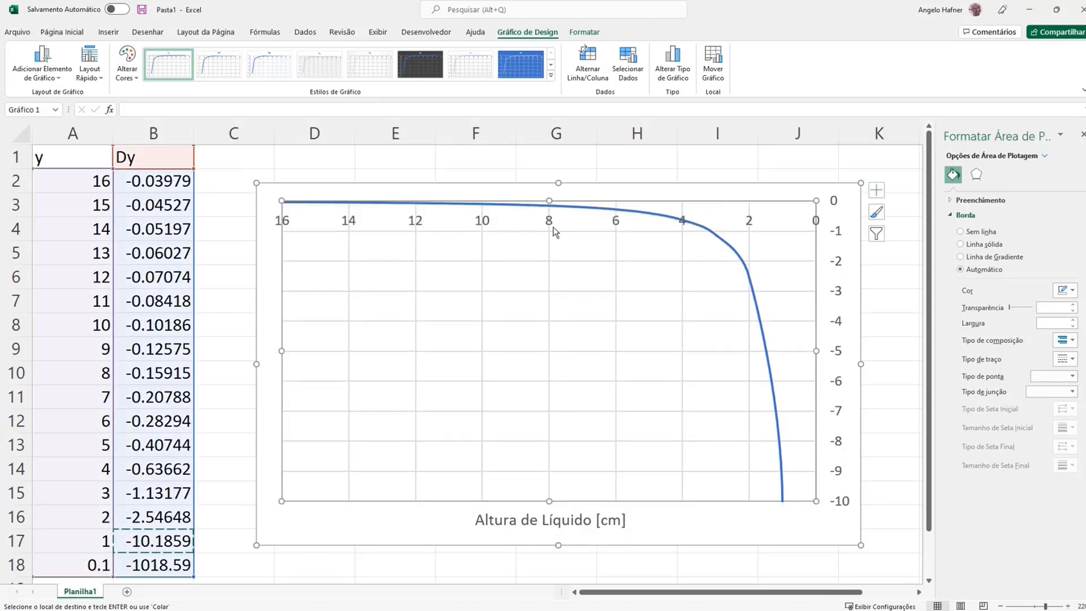
Examine the formatting options of the chart's horizontal and vertical axes
{"action": "right_click", "coordinate": [841, 293]}
{"action": "left_click", "coordinate": [883, 434]}
{"action": "right_click", "coordinate": [554, 221]}
{"action": "left_click", "coordinate": [607, 364]}
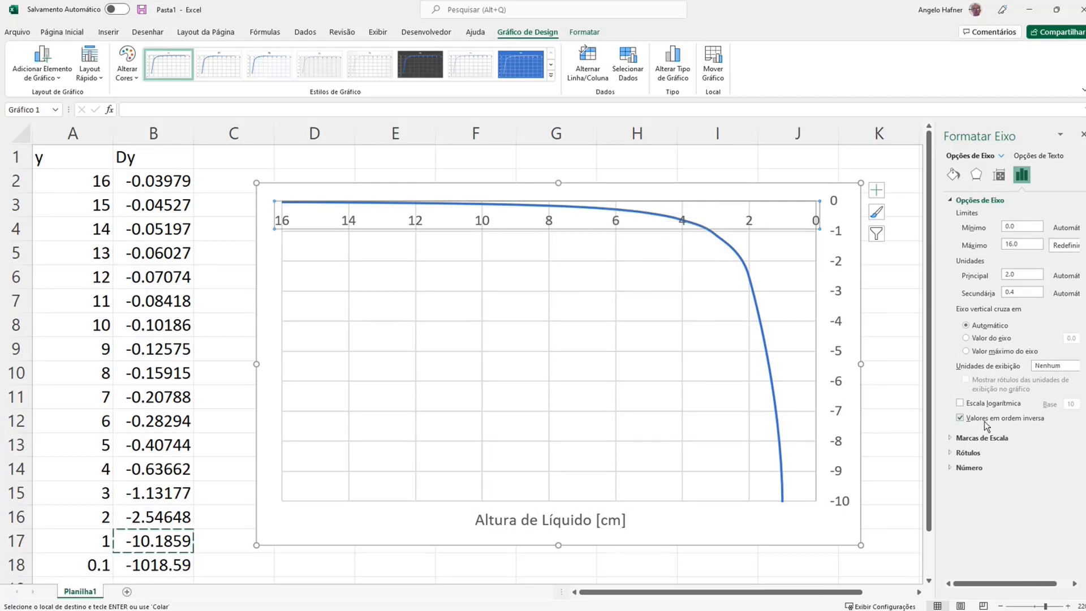
{"action": "left_click", "coordinate": [836, 354]}
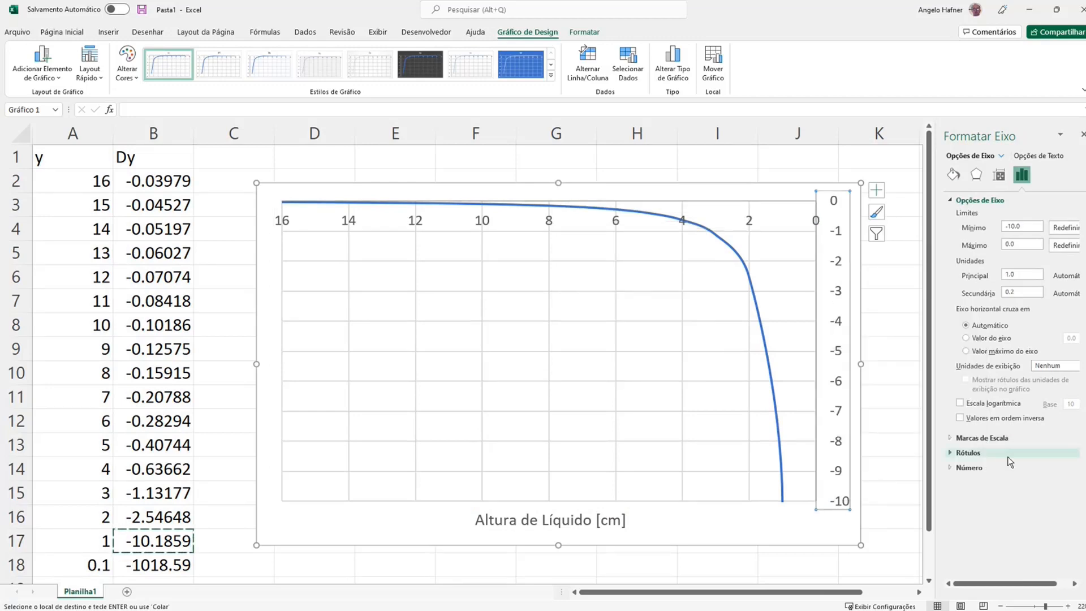
{"action": "left_click", "coordinate": [999, 176]}
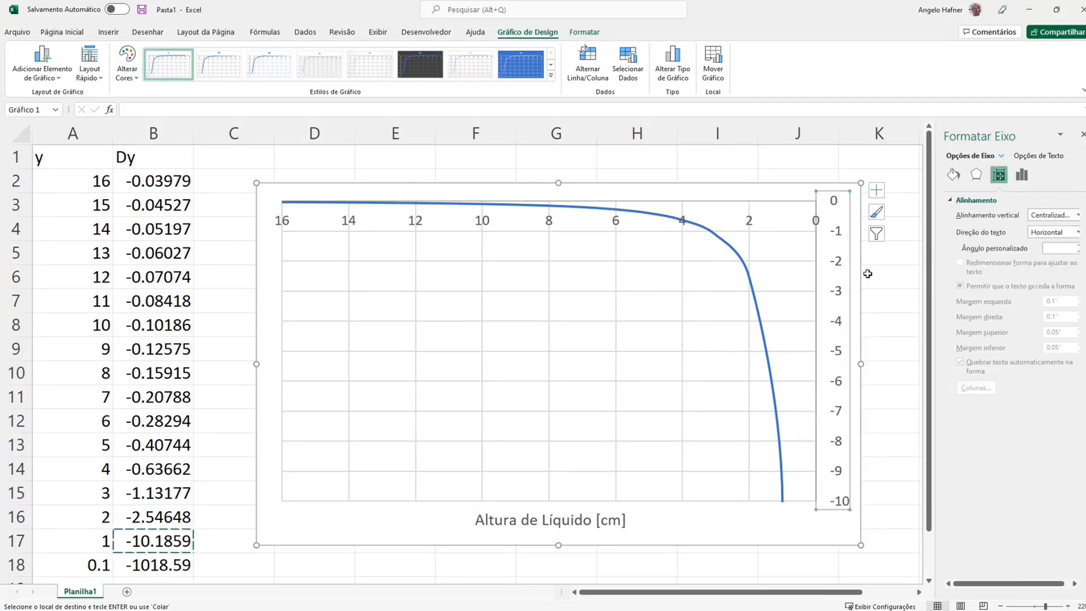
{"action": "right_click", "coordinate": [750, 221]}
{"action": "left_click", "coordinate": [803, 361]}
{"action": "left_click", "coordinate": [999, 179]}
{"action": "left_click", "coordinate": [1022, 175]}
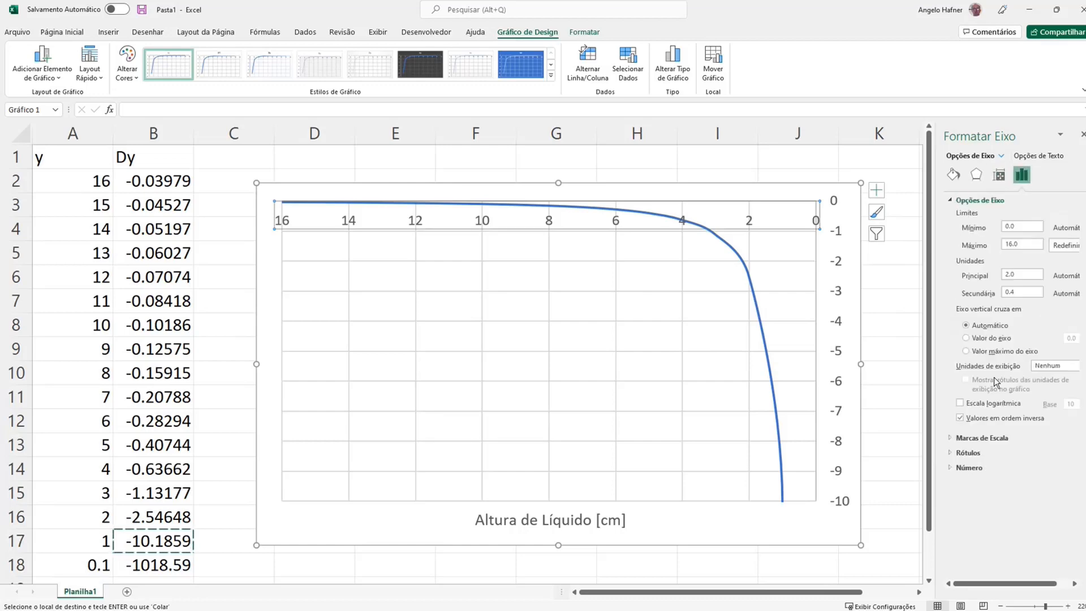
Place the horizontal axis title above the plot area and narrow the plot area from its right edge
{"action": "left_click", "coordinate": [550, 519]}
{"action": "left_click", "coordinate": [537, 257]}
{"action": "left_click_drag", "start_coordinate": [539, 508], "coordinate": [540, 208]}
{"action": "left_click", "coordinate": [793, 335]}
{"action": "left_click_drag", "start_coordinate": [817, 370], "coordinate": [750, 368]}
Add a primary vertical axis title to the chart reading "Variação da Altura [cm/s]"
{"action": "left_click", "coordinate": [49, 76]}
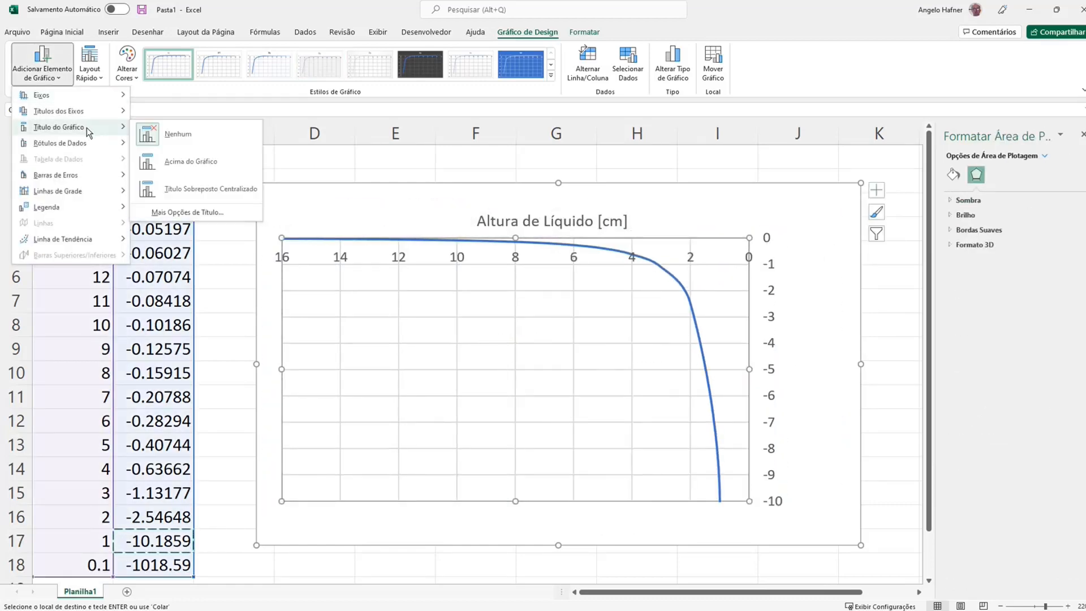
{"action": "mouse_move", "coordinate": [84, 112]}
{"action": "left_click", "coordinate": [198, 129]}
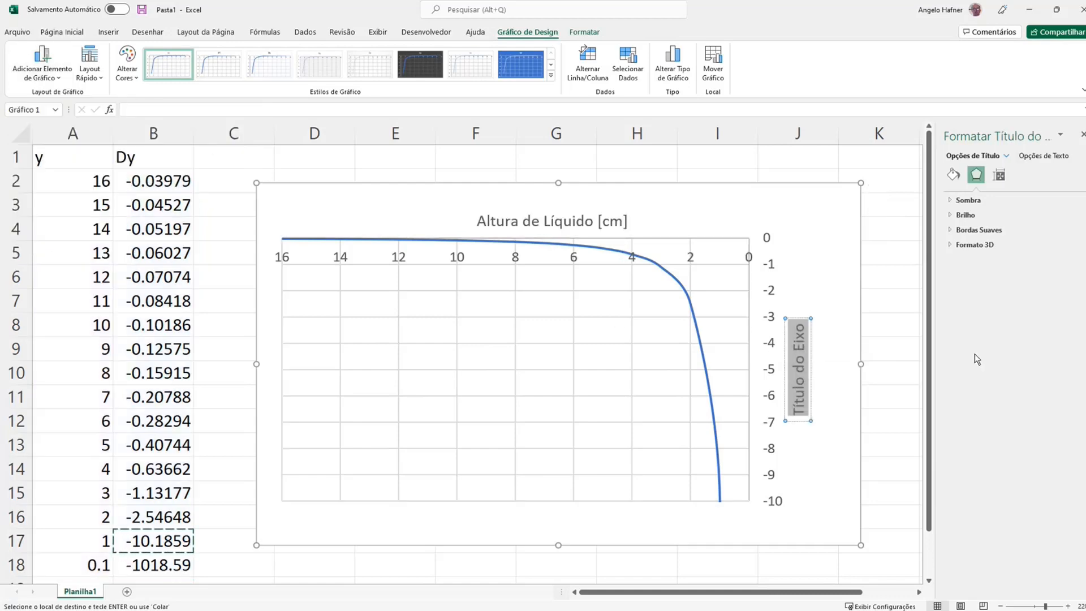
{"action": "type", "text": "Variação da Altura [cm"}
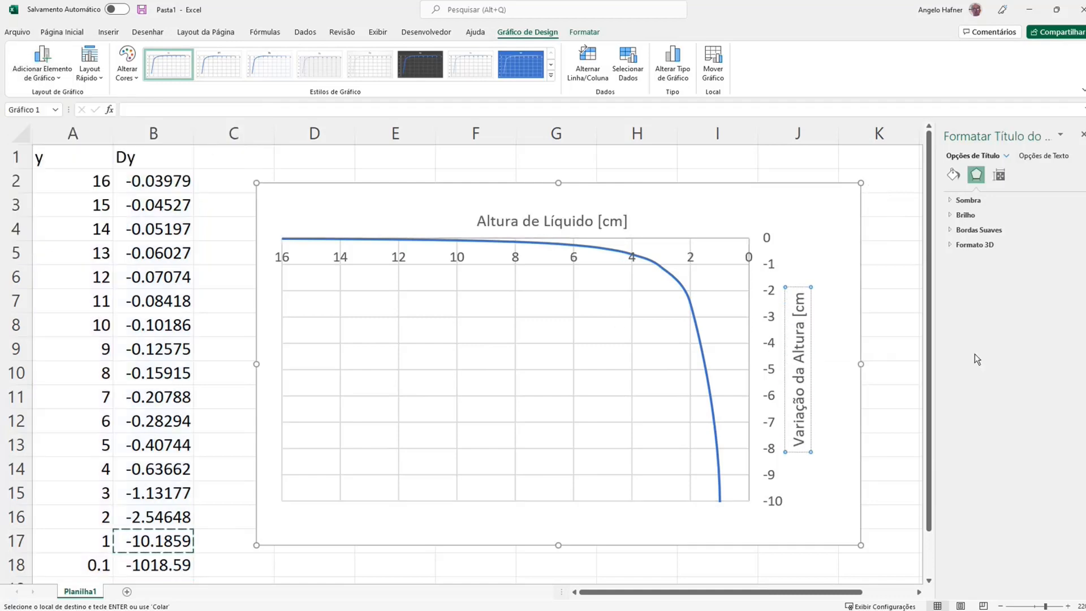
{"action": "type", "text": "/s]"}
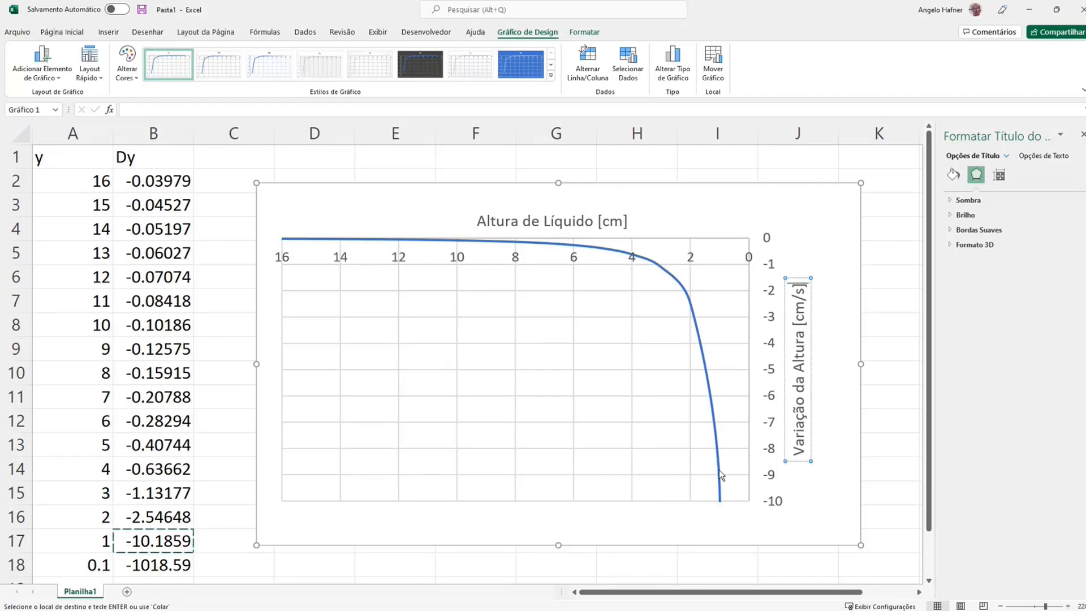
{"action": "left_click", "coordinate": [763, 163]}
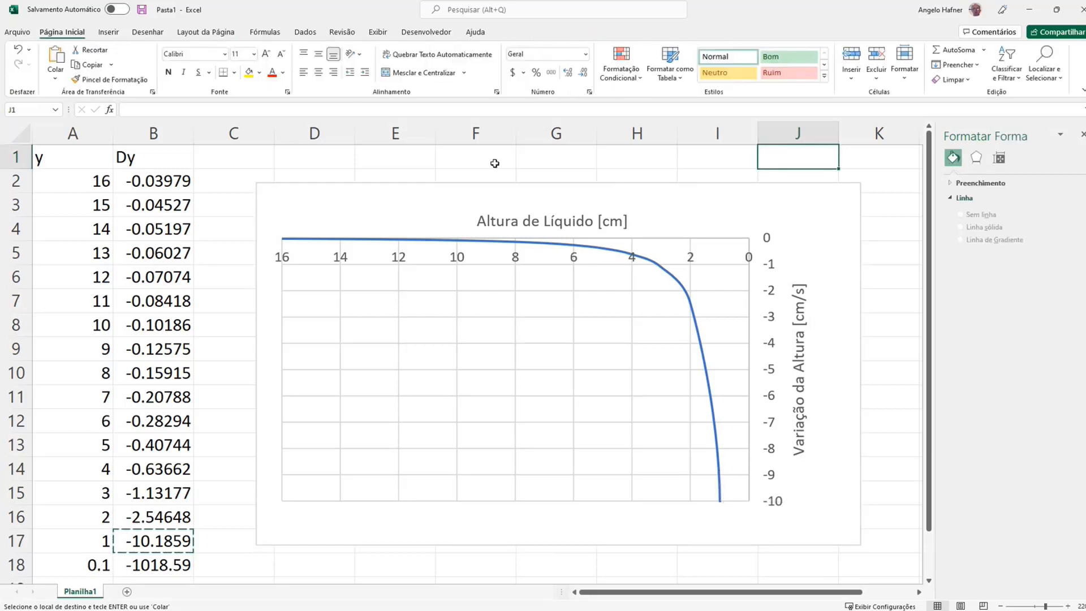
Narrow the whole chart by pulling in its right edge
{"action": "left_click", "coordinate": [390, 189]}
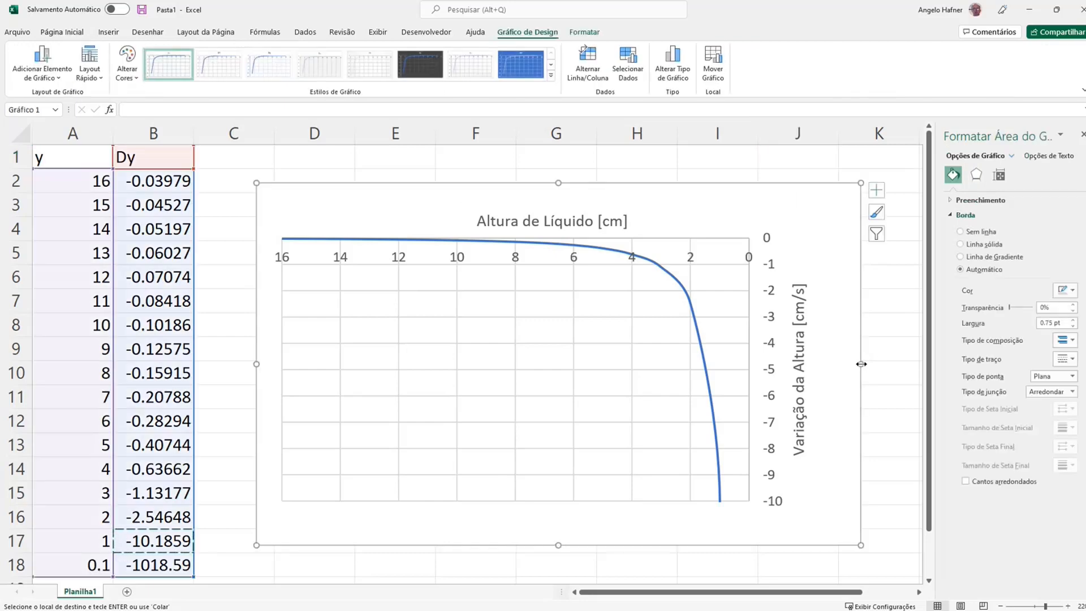
{"action": "left_click_drag", "start_coordinate": [862, 361], "coordinate": [771, 363]}
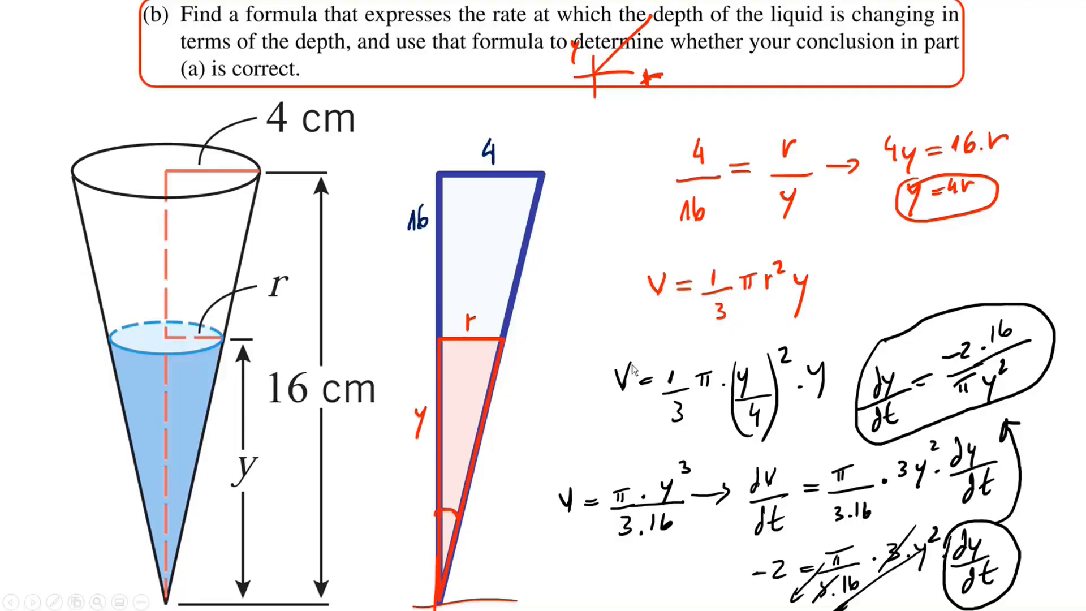
Switch to PowerPoint and exit the slide show to the normal editing view of the cone slide
{"action": "key", "text": "Escape"}
{"action": "left_click", "coordinate": [578, 343]}
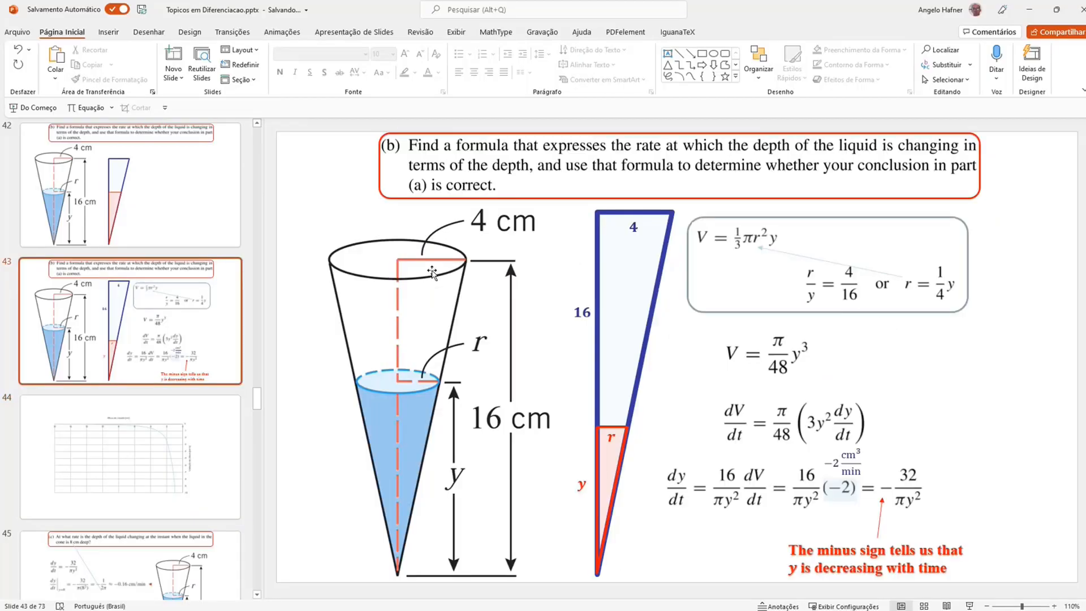